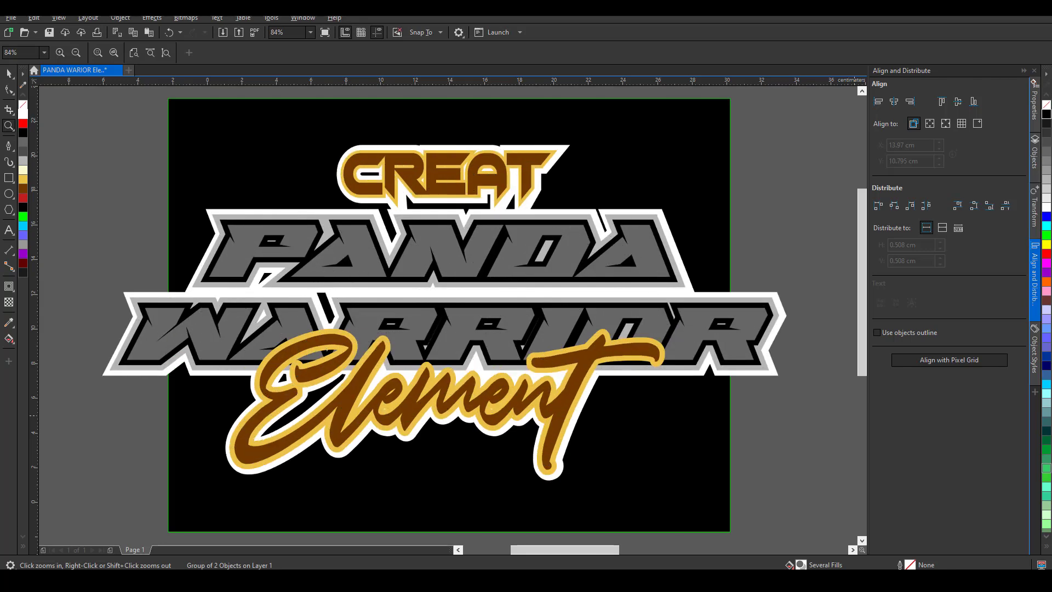
- Undo back to the full-colour panda warrior illustration on the grey Letter page
key(ctrl+z)
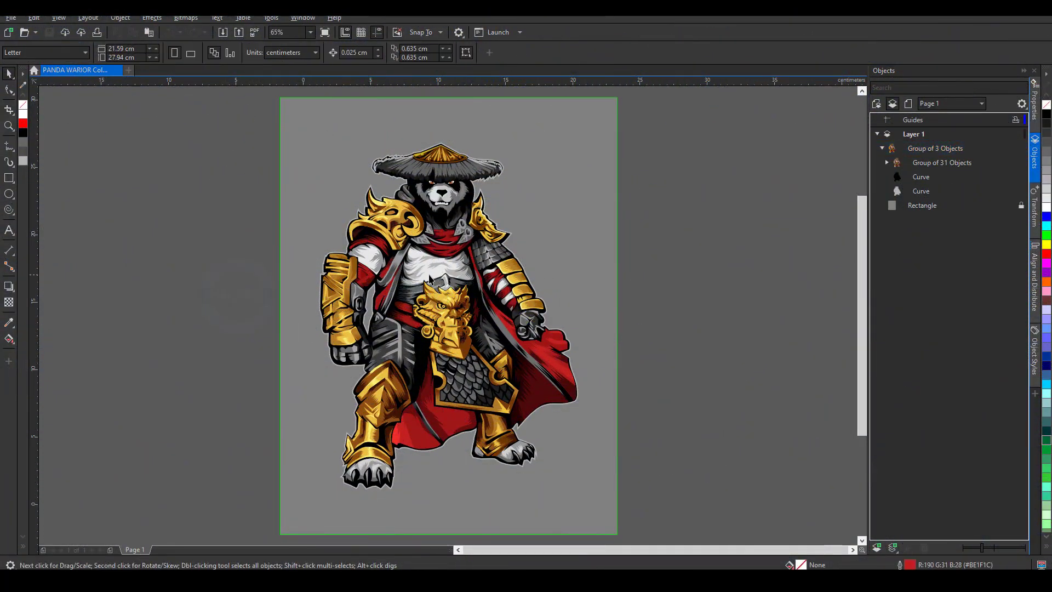
- Copy the panda warrior left of the page, move the original right, and ungroup all its parts
click(476, 360)
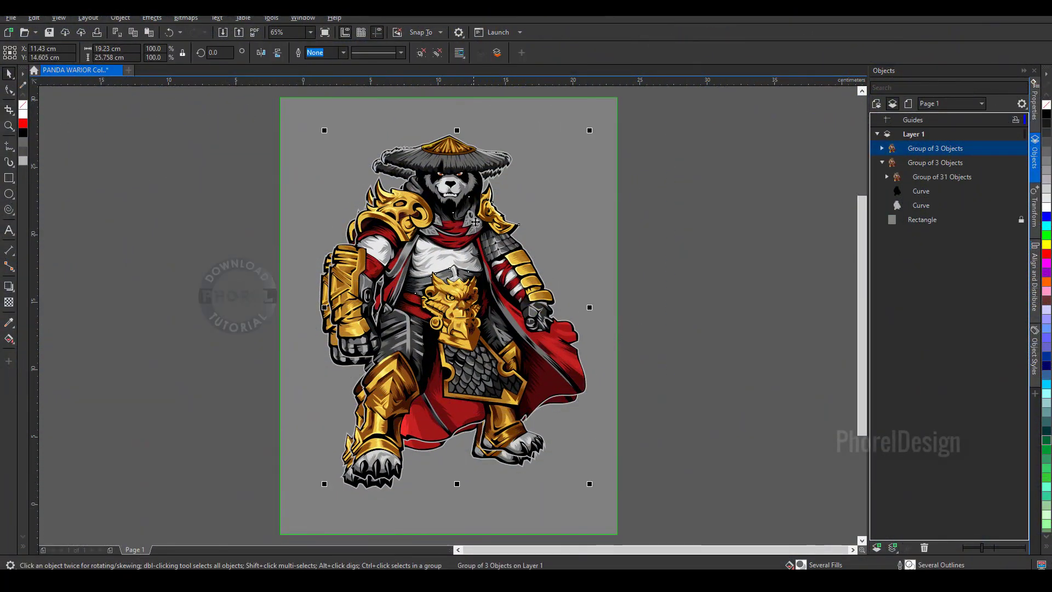
drag(476, 360, 148, 152)
drag(439, 178, 760, 185)
click(712, 236)
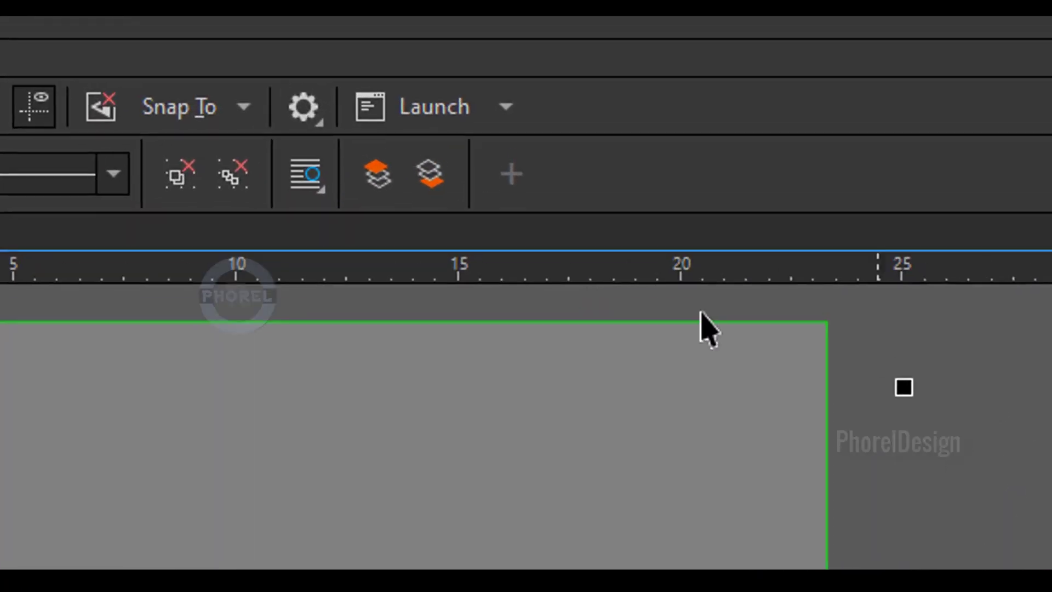
click(356, 88)
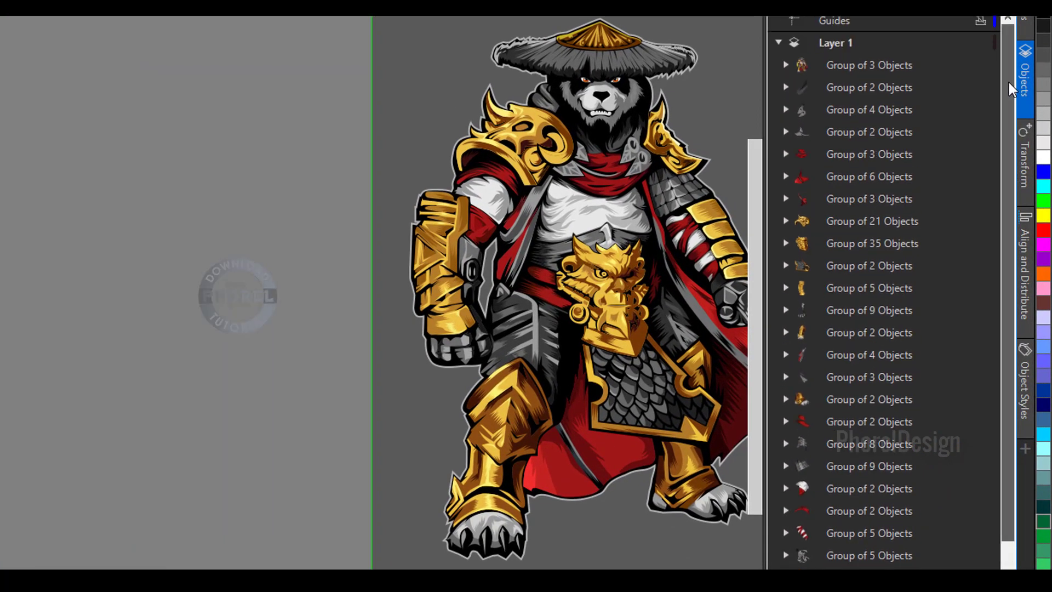
drag(1008, 82, 1027, 328)
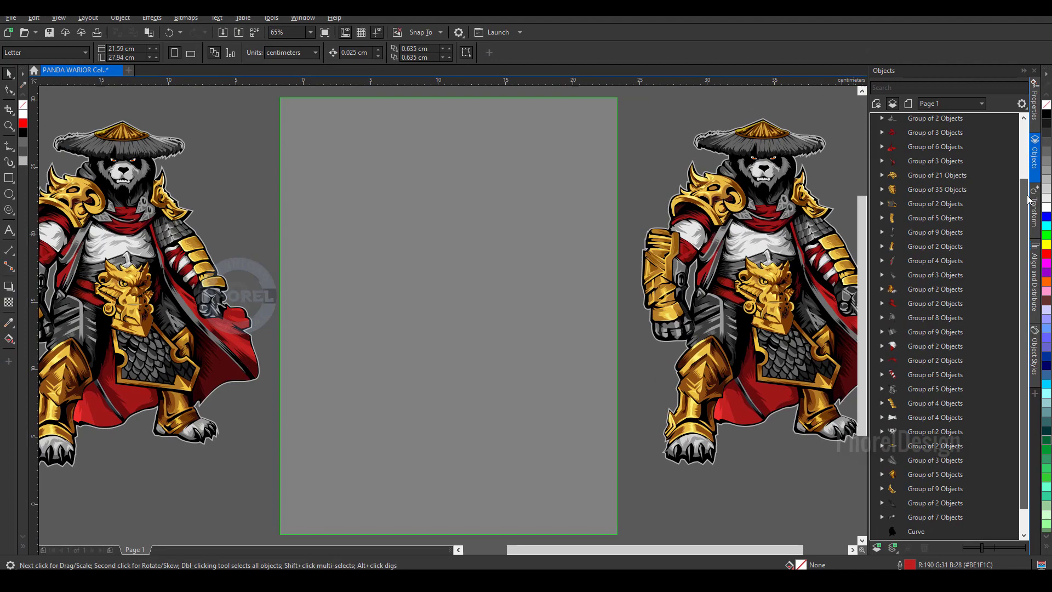
- Pull the hat off the right panda and position it on the page
click(604, 159)
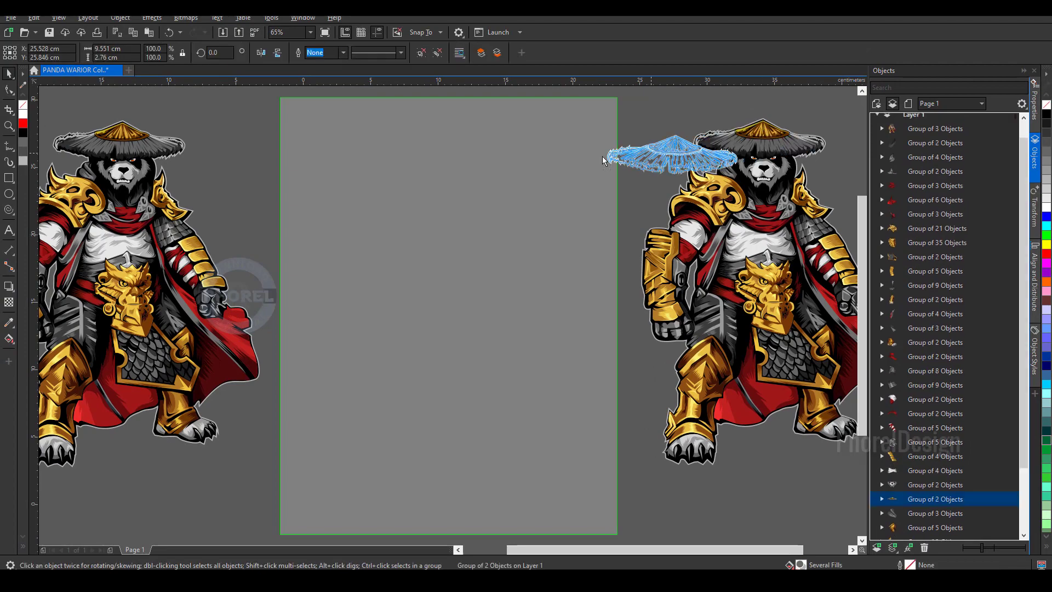
drag(478, 154, 472, 160)
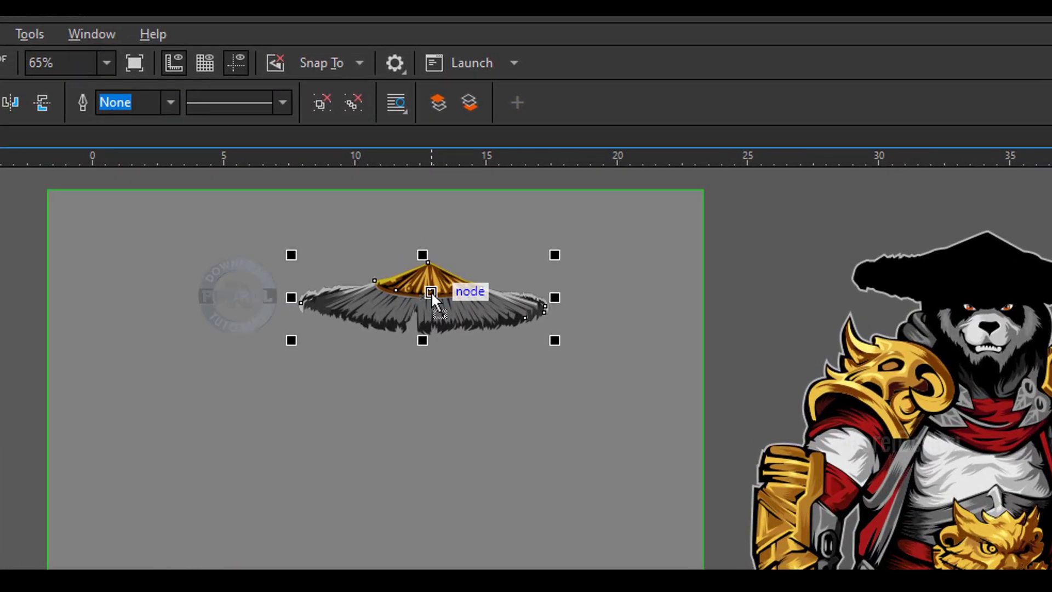
drag(432, 298, 352, 298)
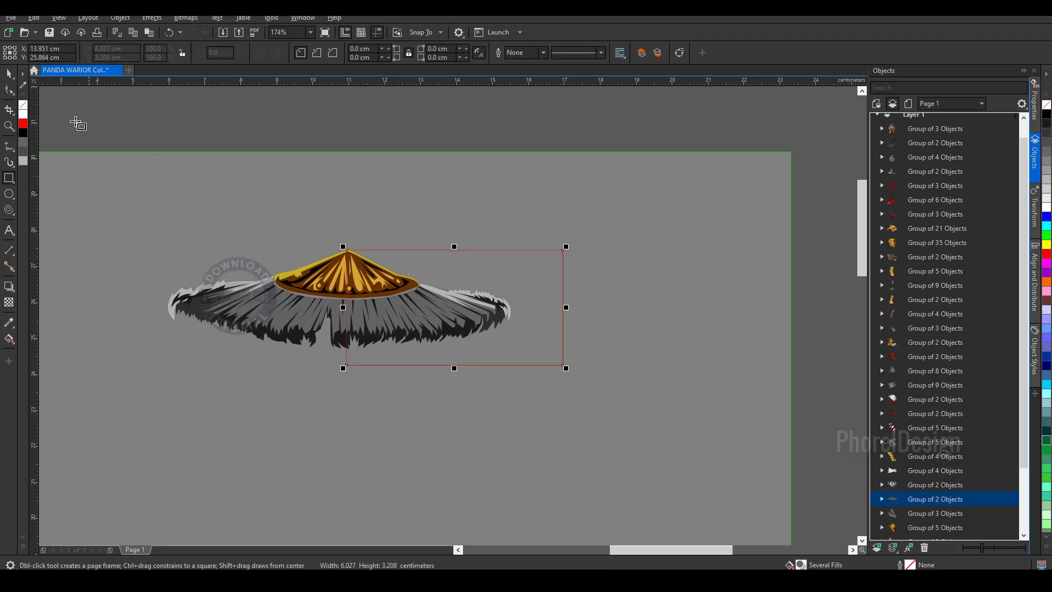
- Intersect the hat with a rectangle over its right half and delete the leftover full hat
click(11, 75)
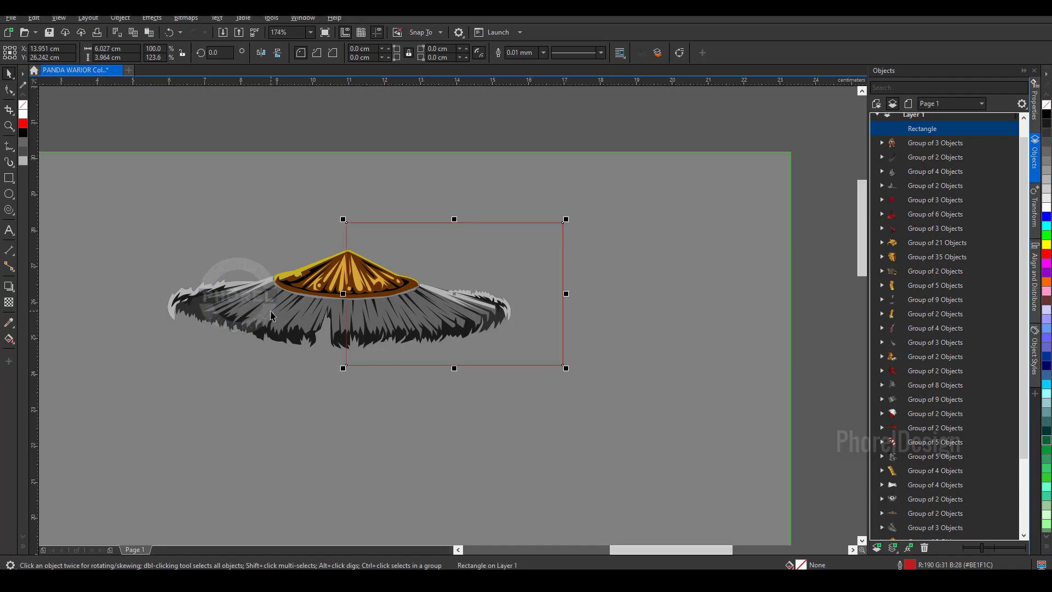
shift+click(271, 316)
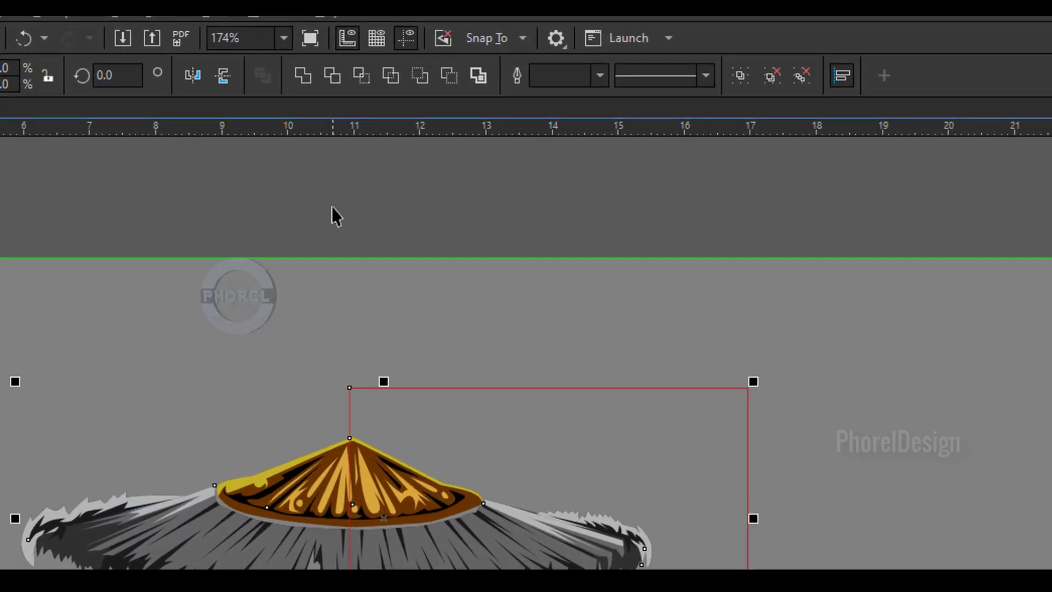
click(365, 86)
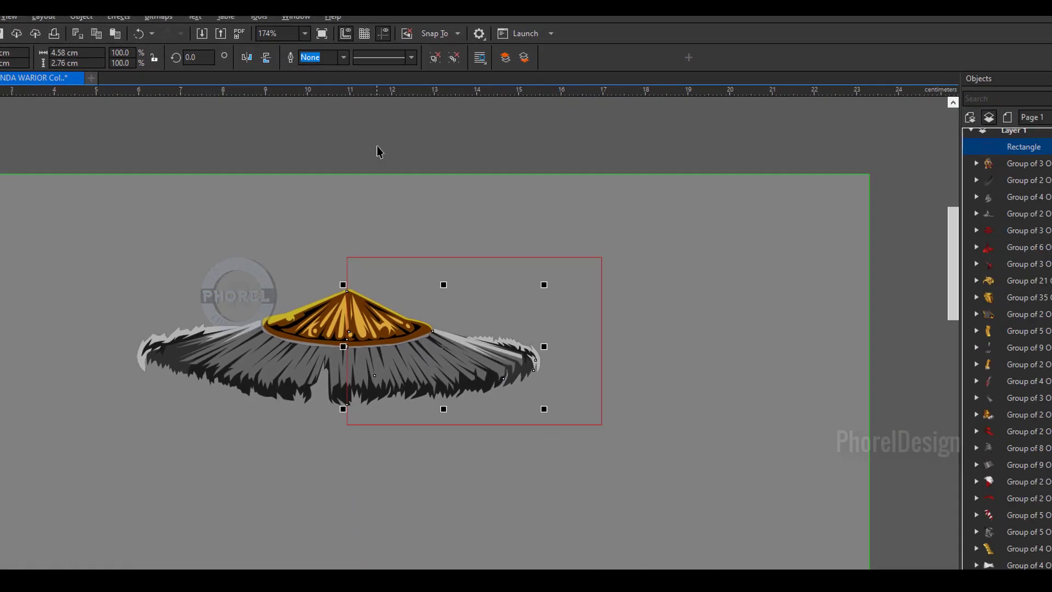
click(362, 191)
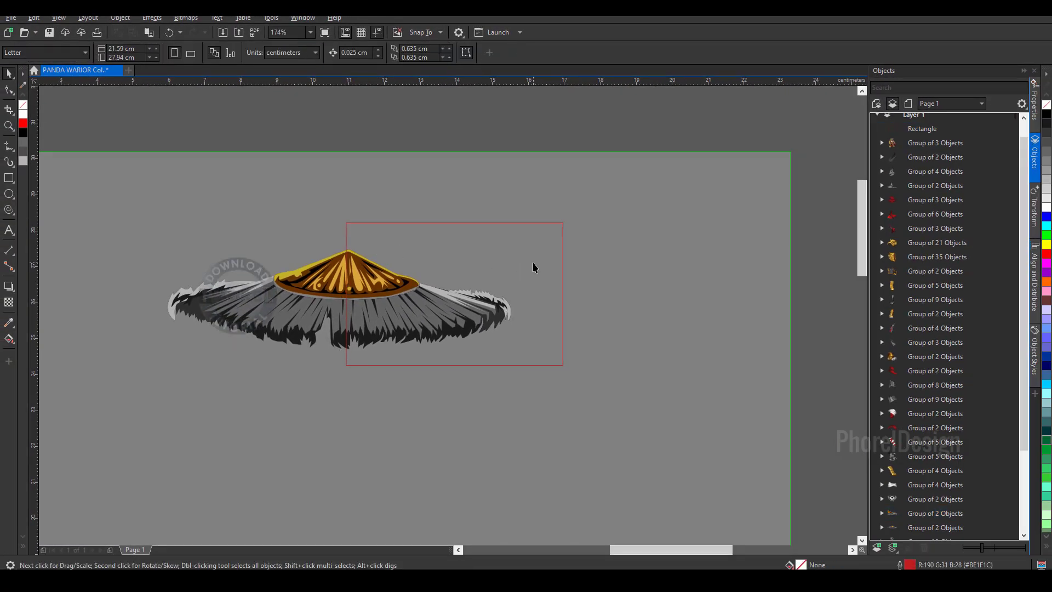
drag(516, 249, 253, 178)
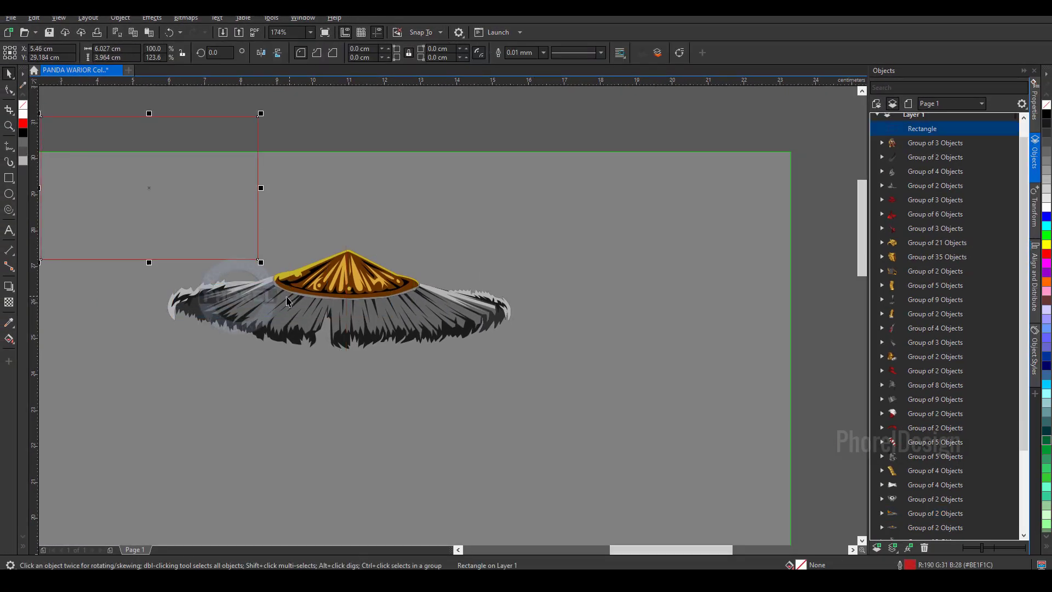
drag(287, 301, 295, 377)
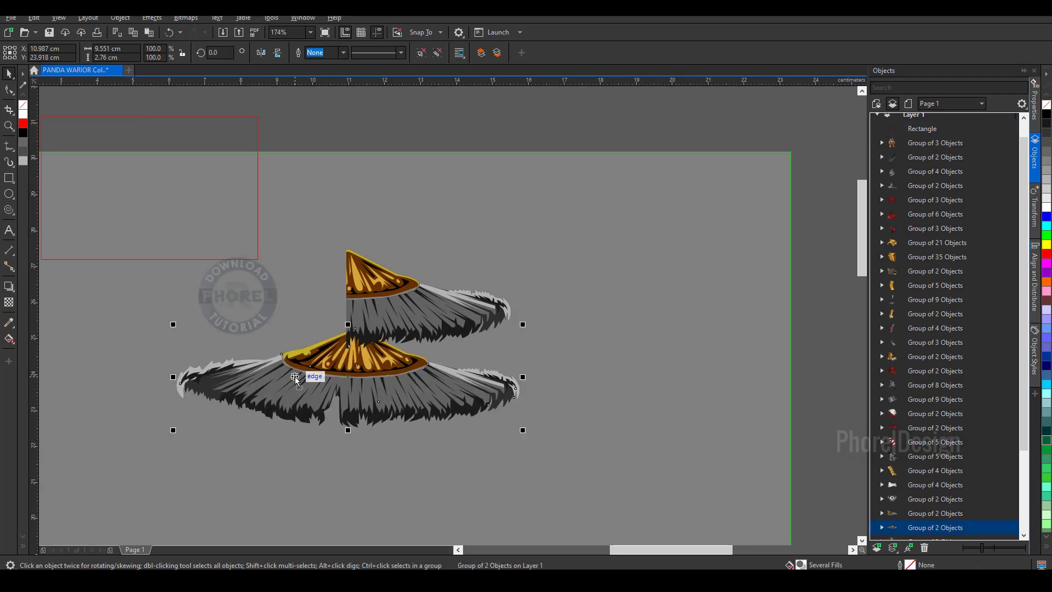
key(Delete)
click(416, 306)
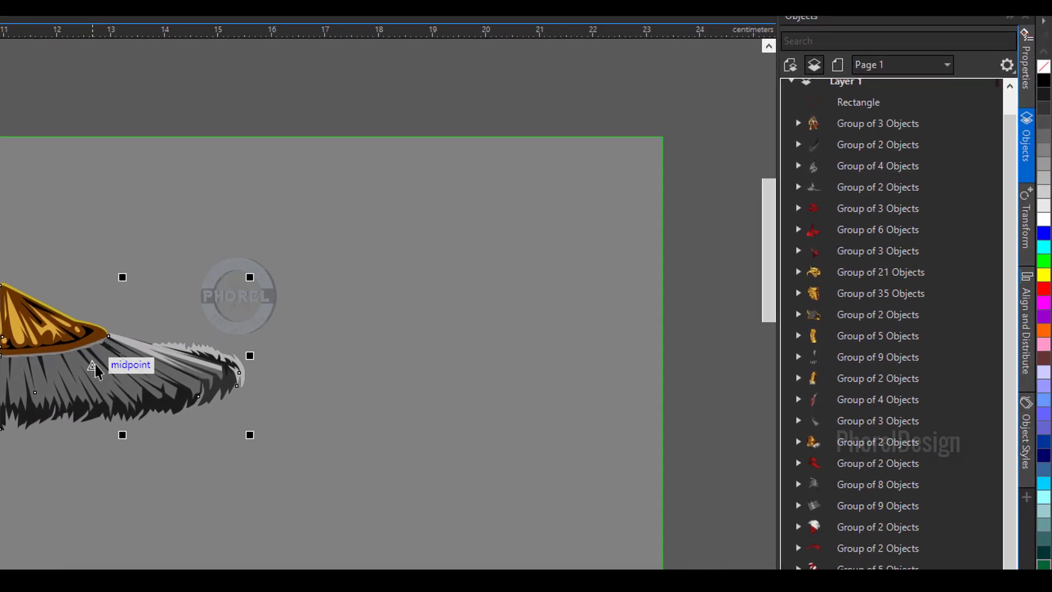
- Copy the half hat left at X -4.58 cm, mirror it, group both halves, and move the hat up
click(1026, 241)
click(793, 103)
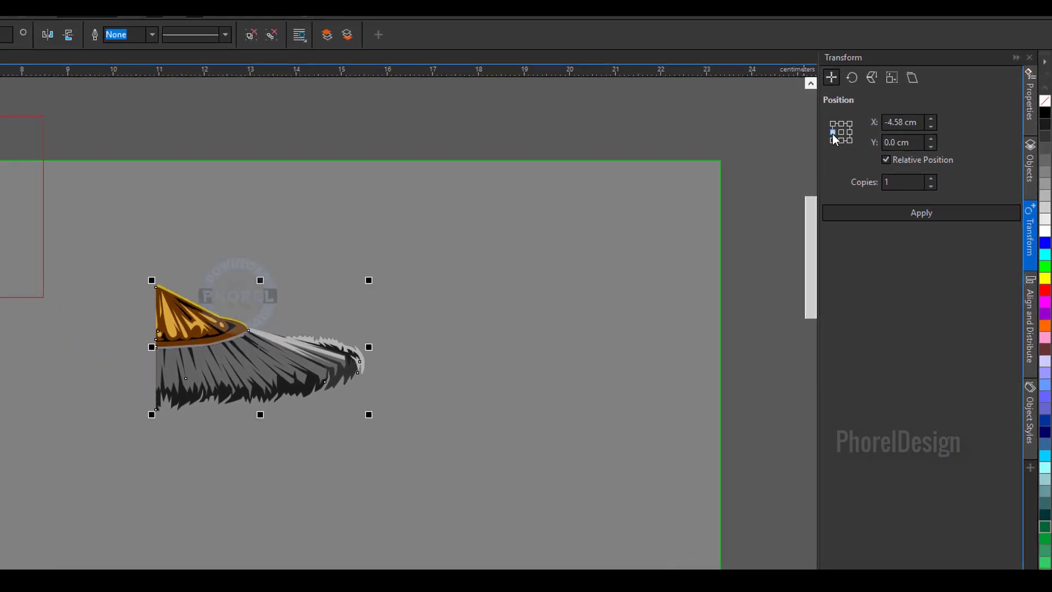
click(882, 217)
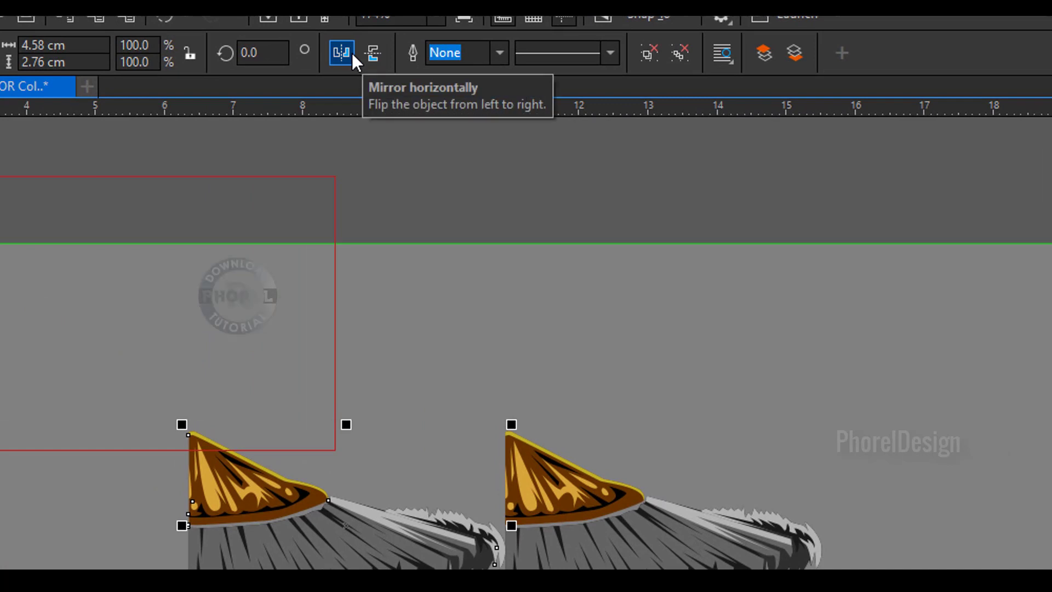
click(352, 53)
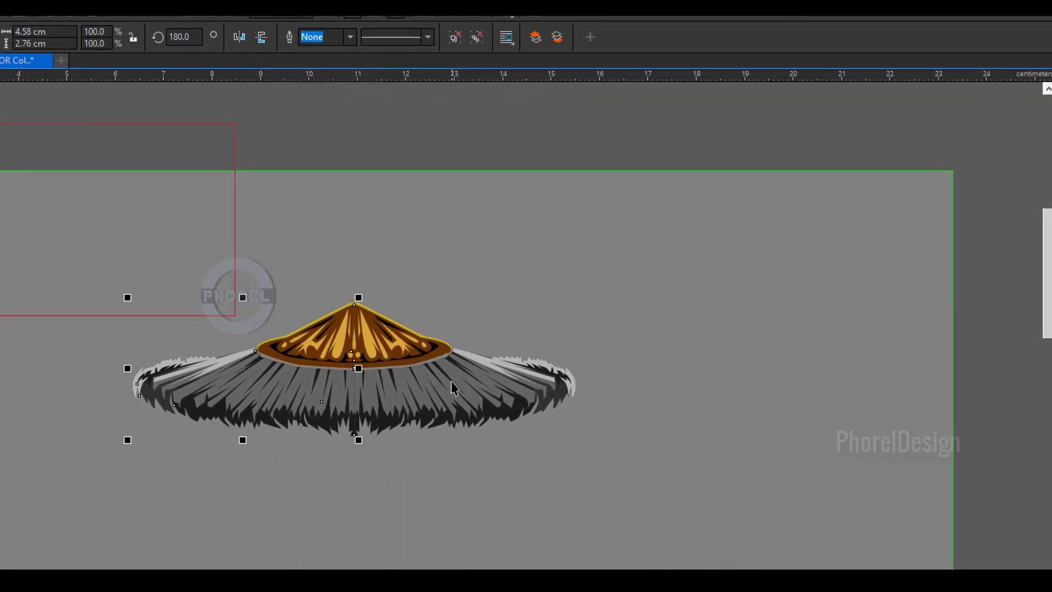
shift+click(452, 380)
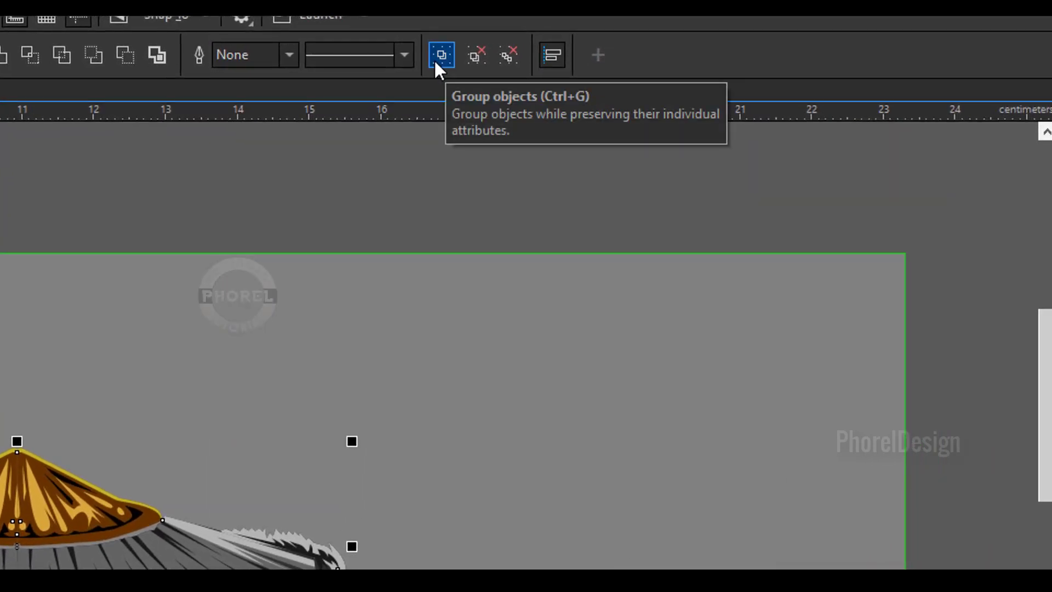
click(438, 57)
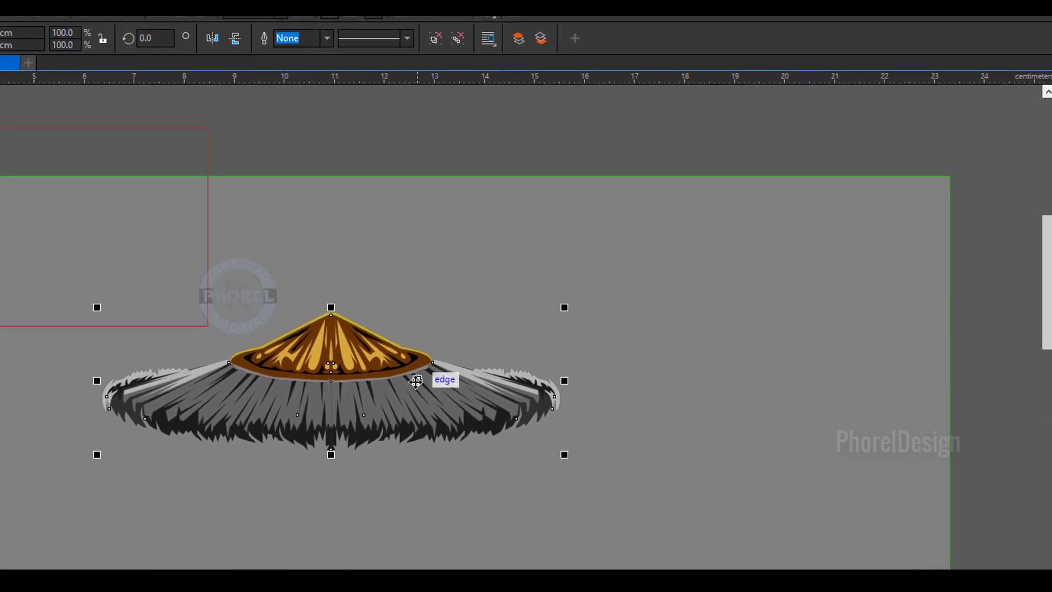
drag(414, 381, 529, 248)
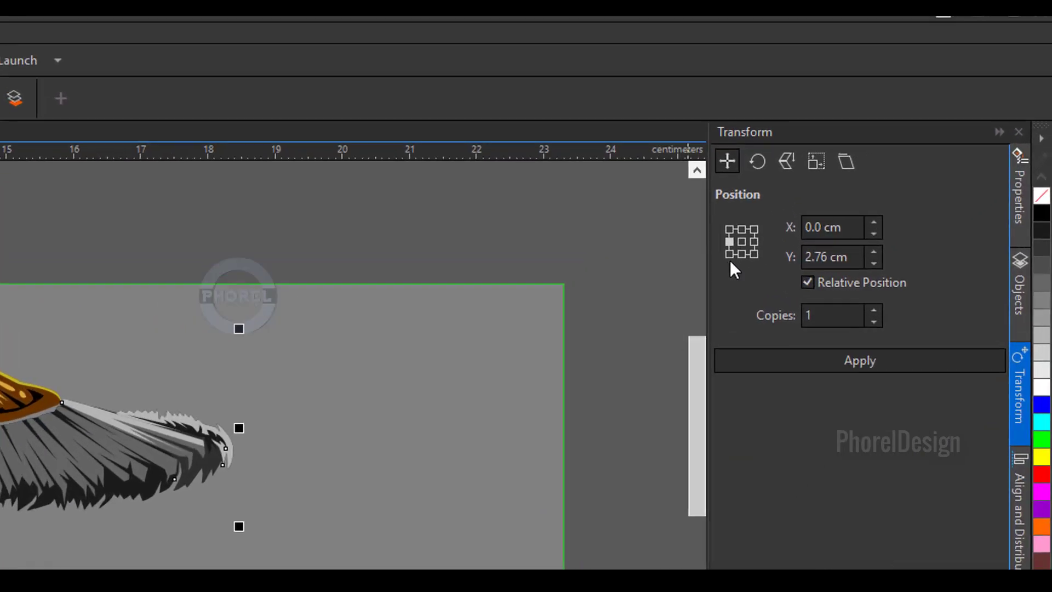
- Place a vertically flipped copy of the hat directly beneath the original
click(886, 135)
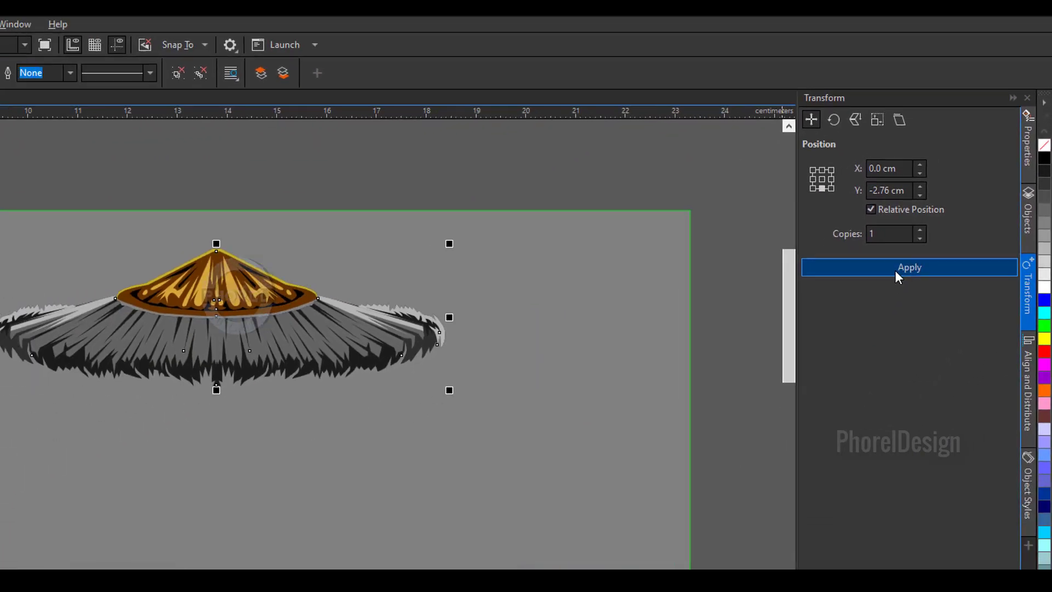
click(903, 253)
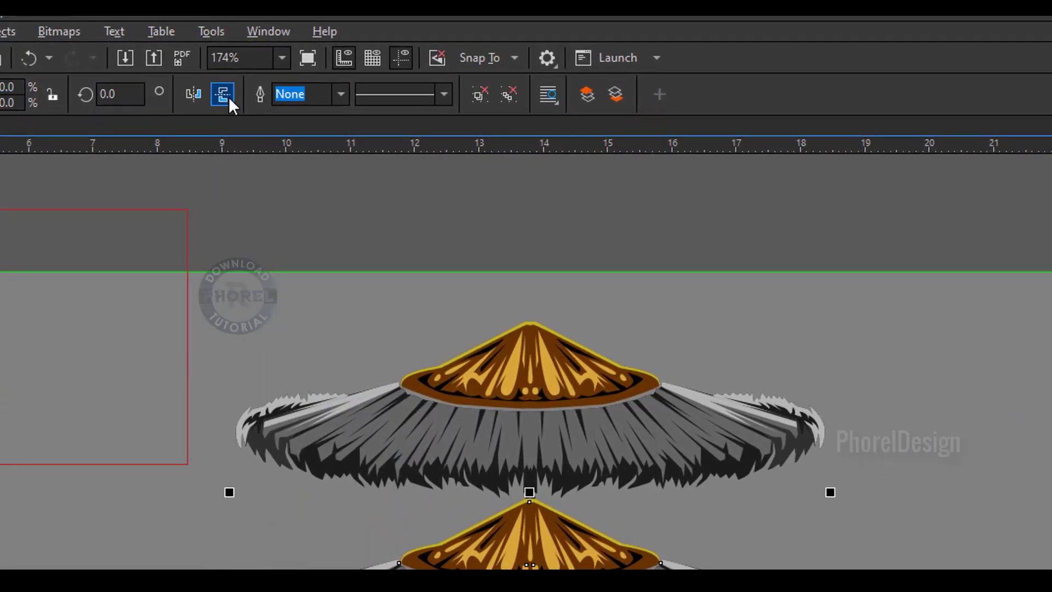
click(223, 94)
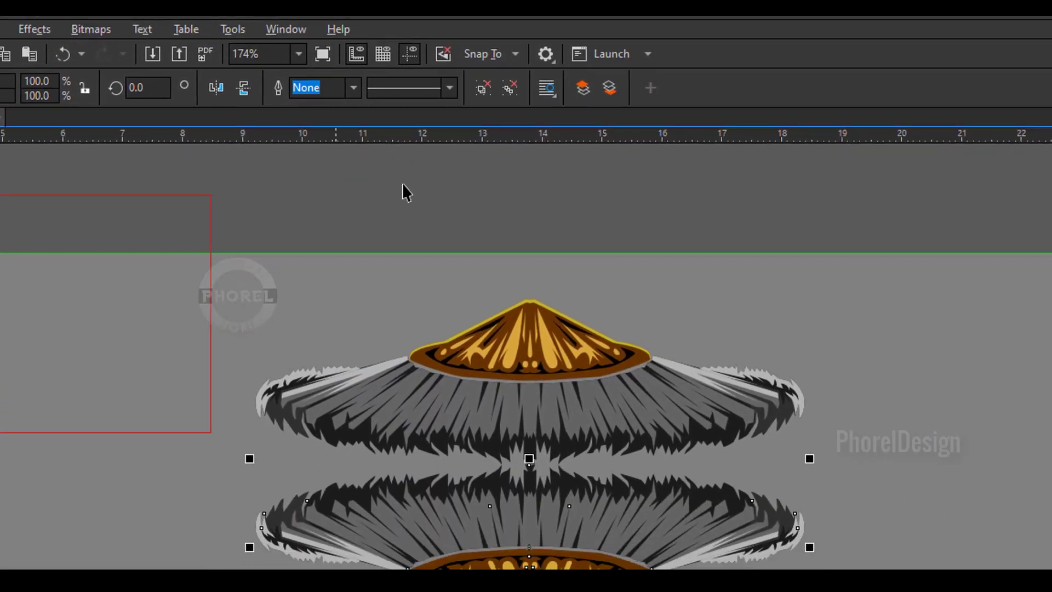
shift+click(534, 418)
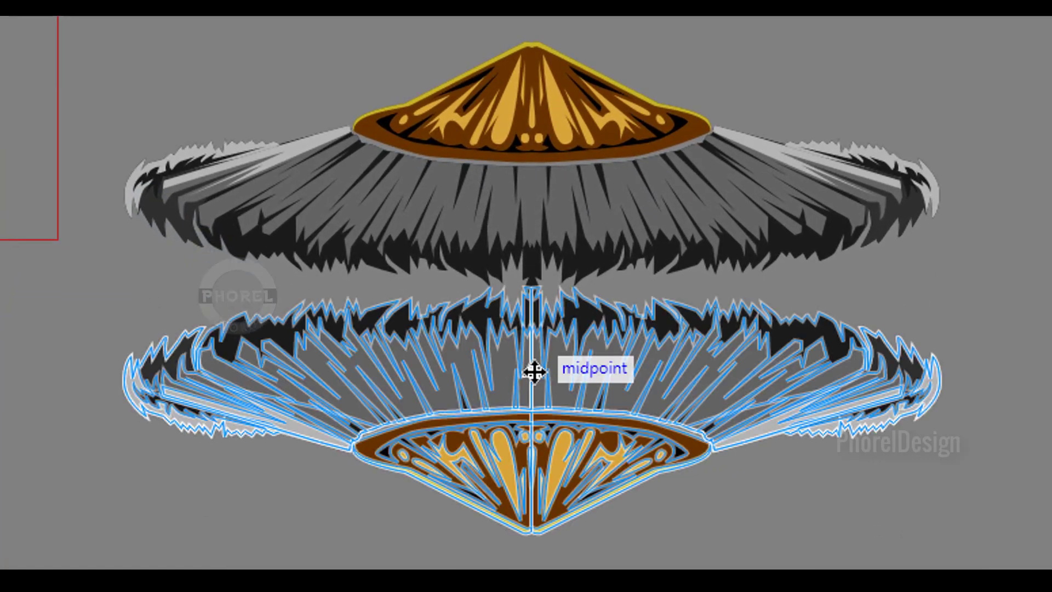
- Nudge the lower wing up, move the ornament top-left, shrink it to 80%, and copy it
click(533, 371)
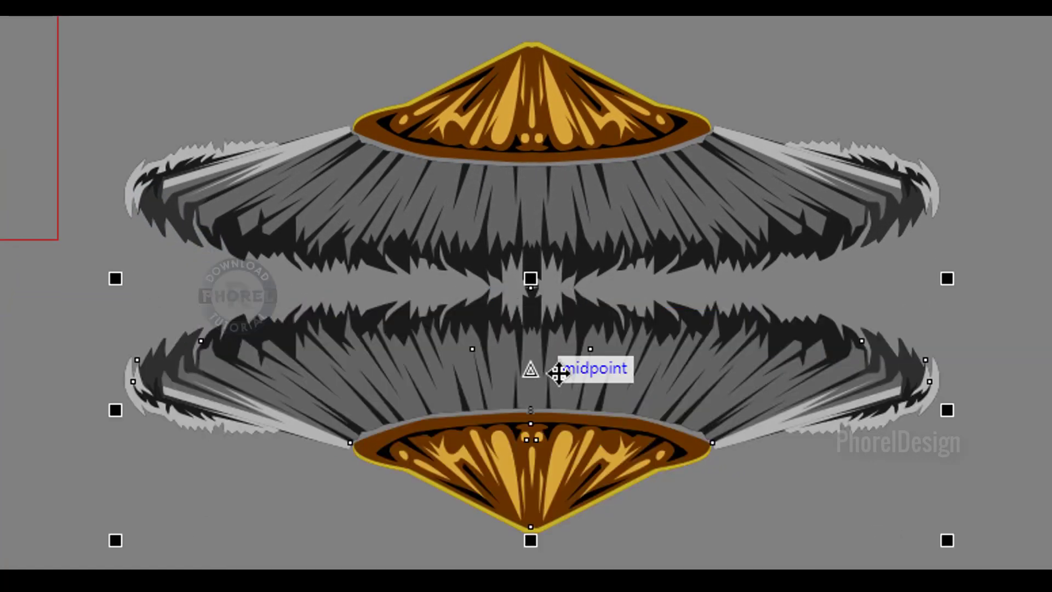
key(Up)
key(Up)
key(Up)
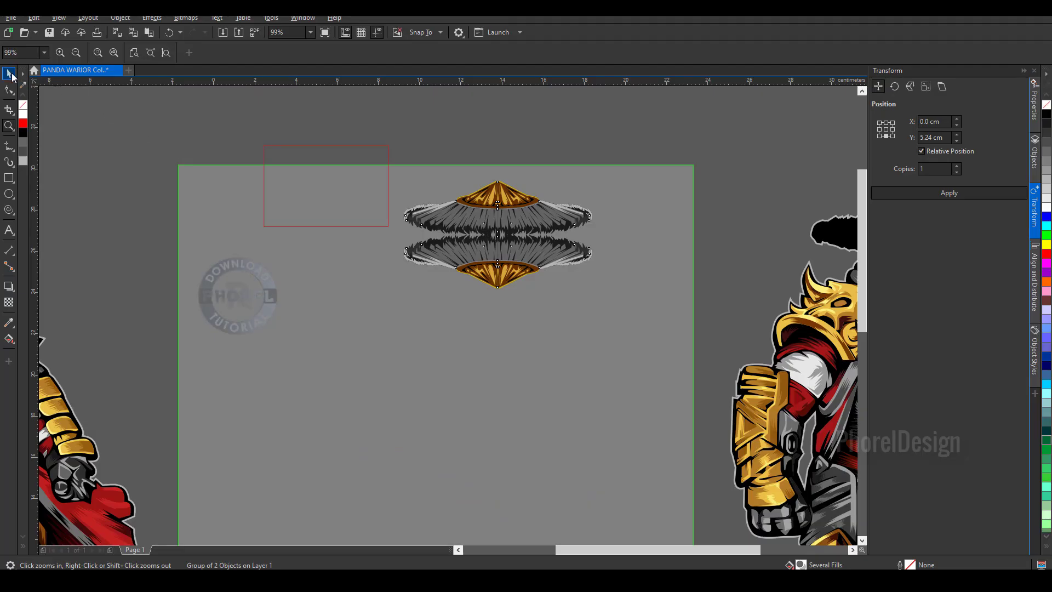
click(10, 73)
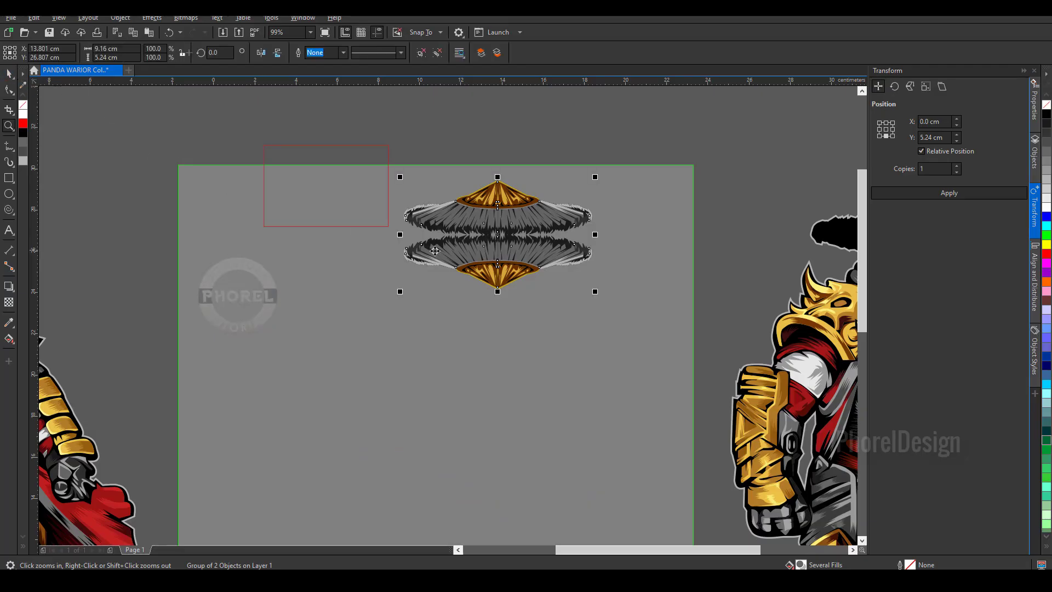
drag(480, 255, 263, 254)
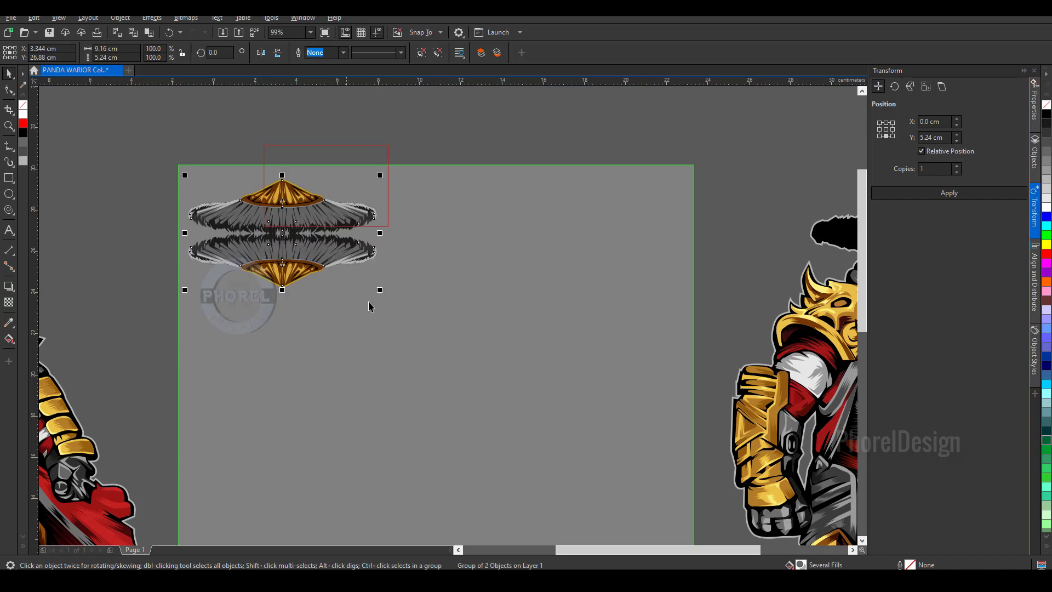
drag(380, 289, 348, 293)
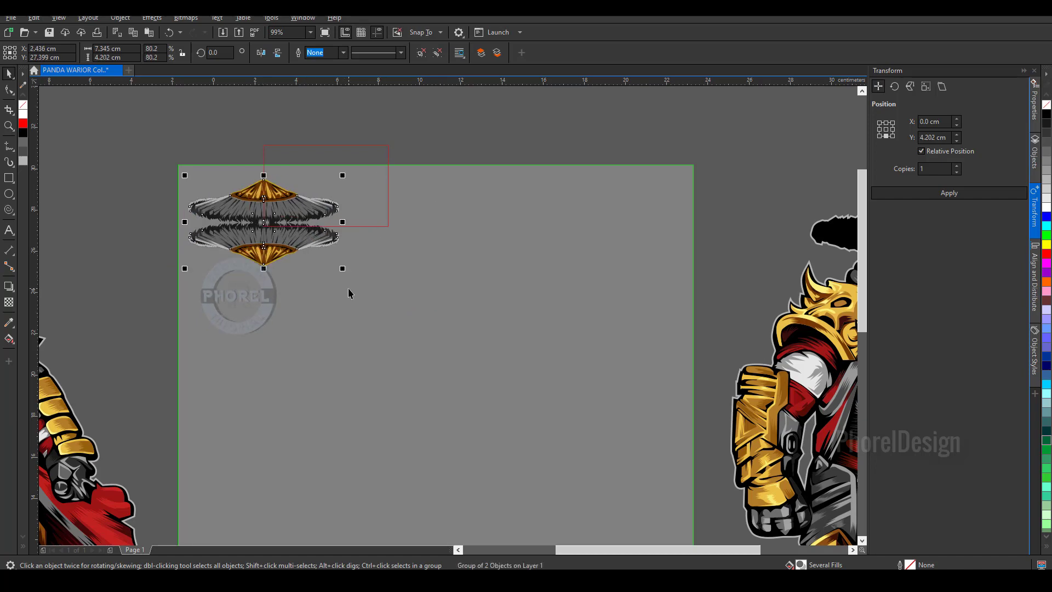
drag(261, 256, 388, 348)
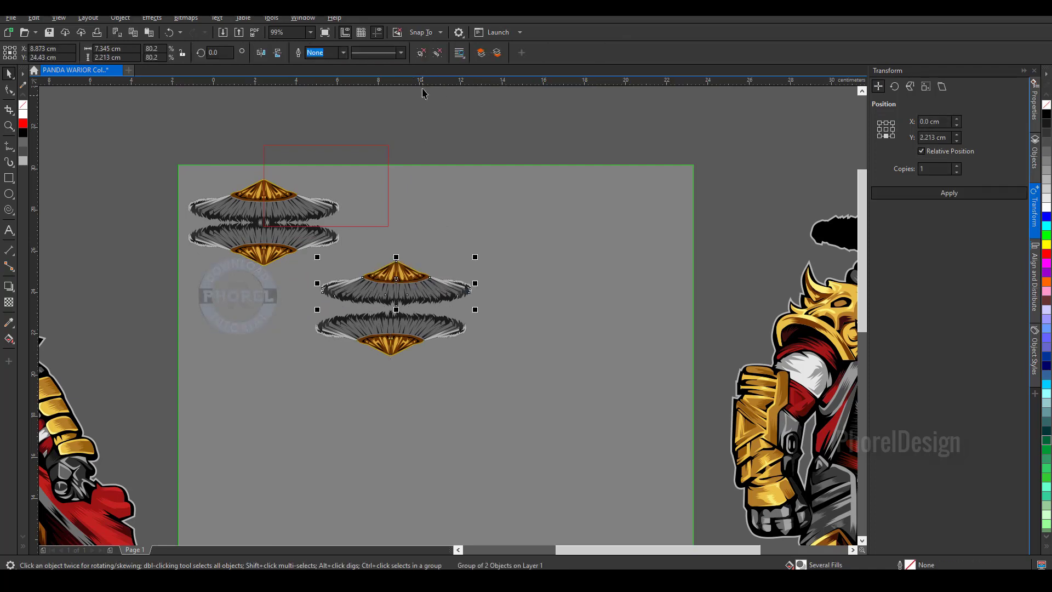
- Trim the wing copy to its right half, add mirrored copies, and place it beside the first ornament
scroll(463, 247, up, 2)
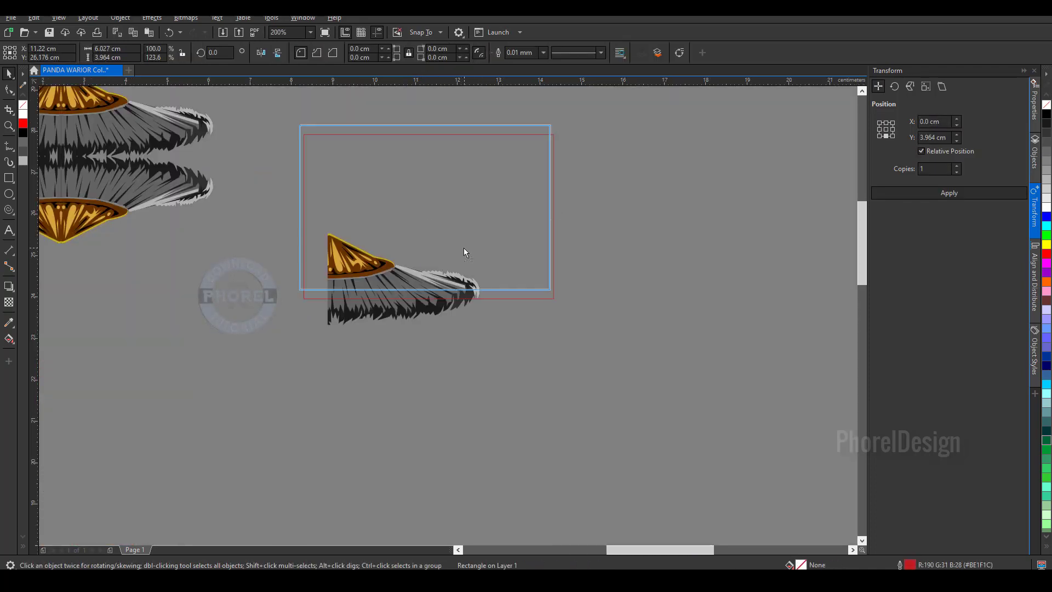
drag(368, 315, 378, 183)
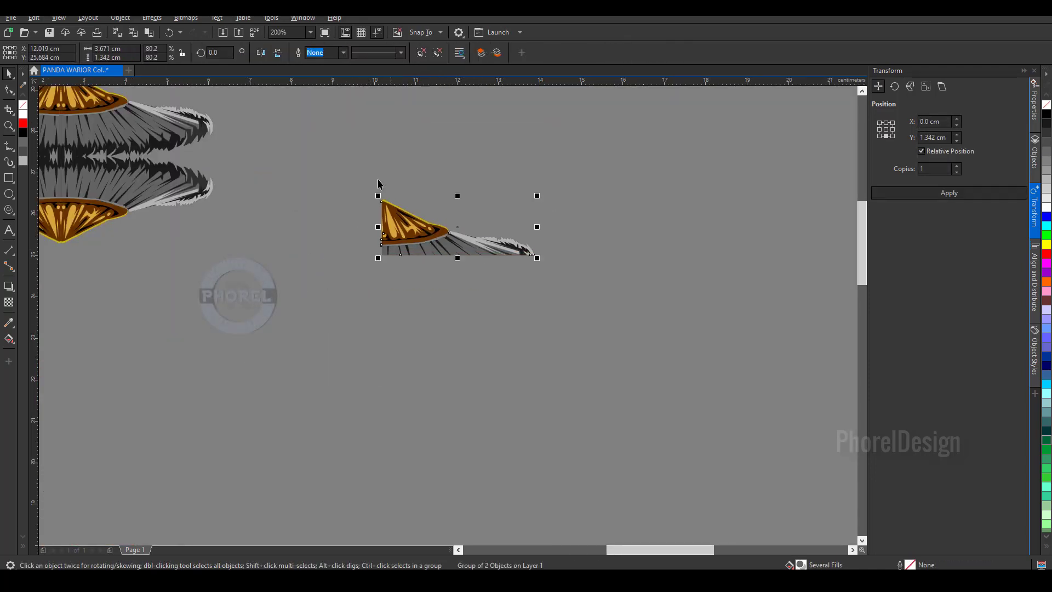
click(903, 193)
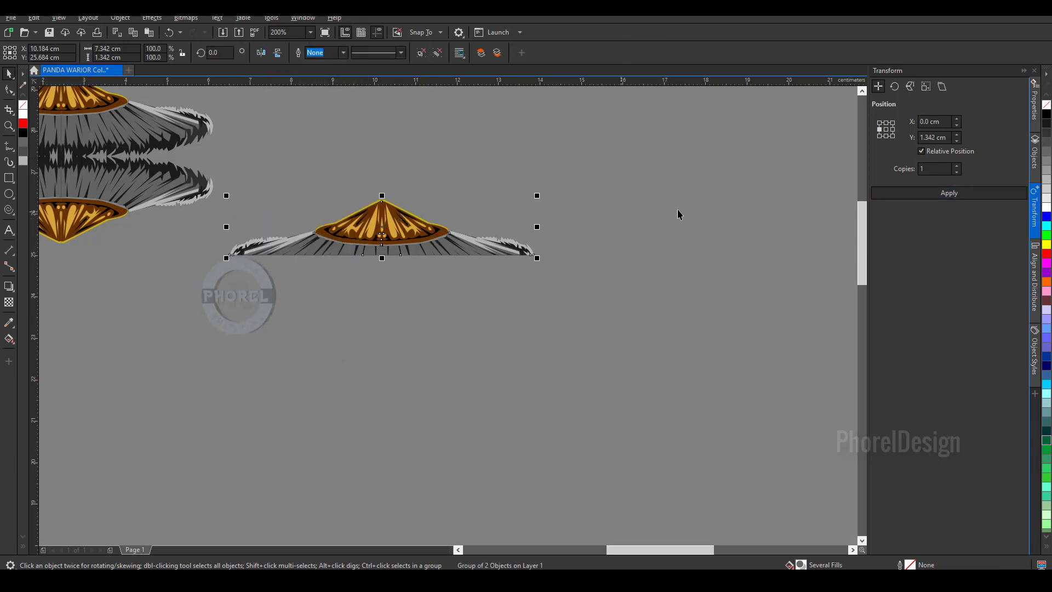
click(949, 193)
click(278, 53)
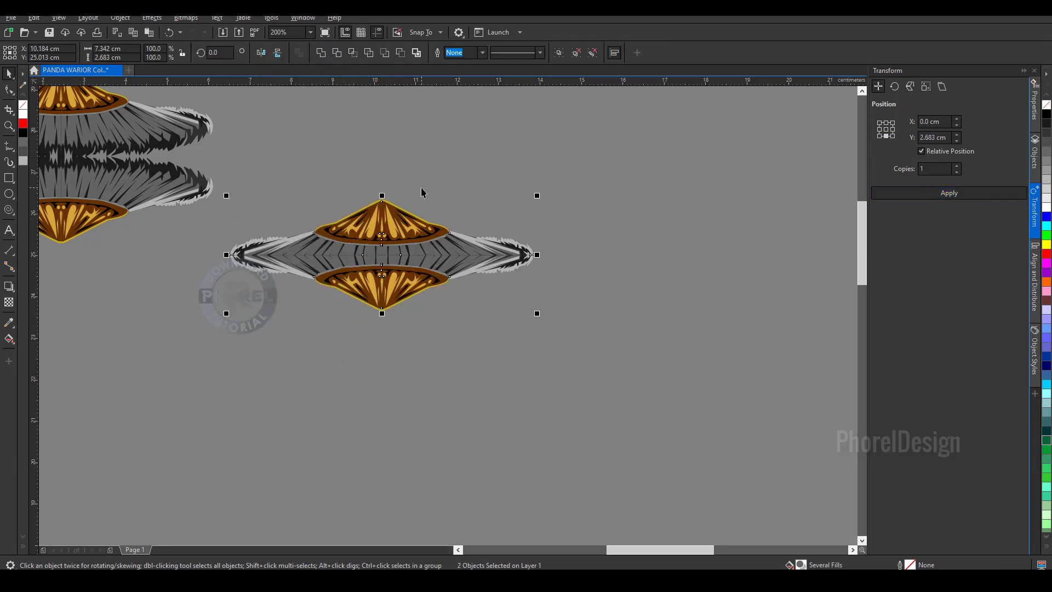
scroll(421, 187, down, 3)
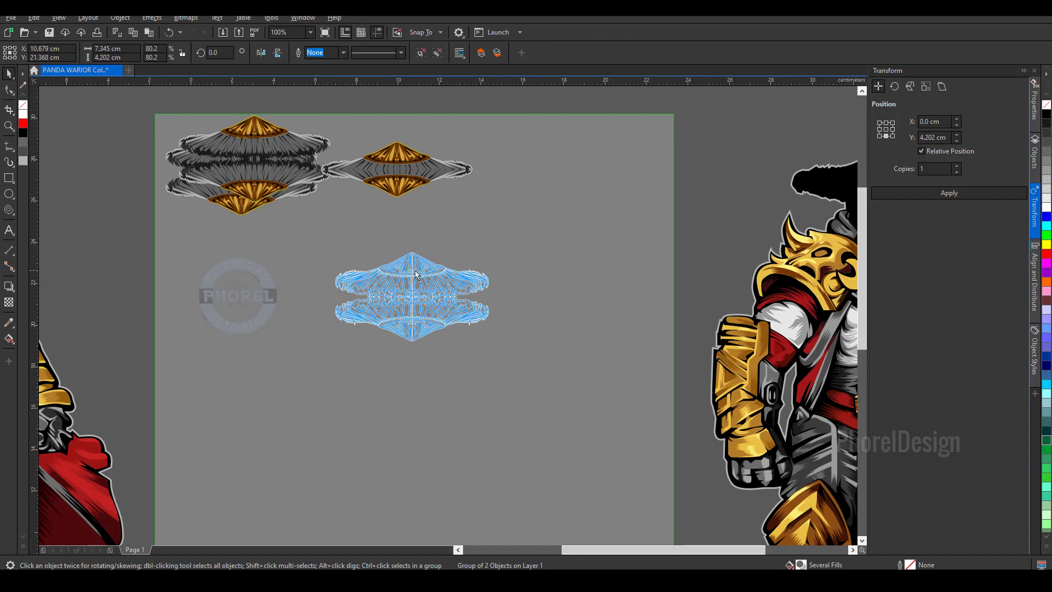
drag(241, 164, 415, 271)
key(ctrl+z)
- Draw a rectangle over the wing's lower part and trim the wing to it
scroll(392, 276, up, 4)
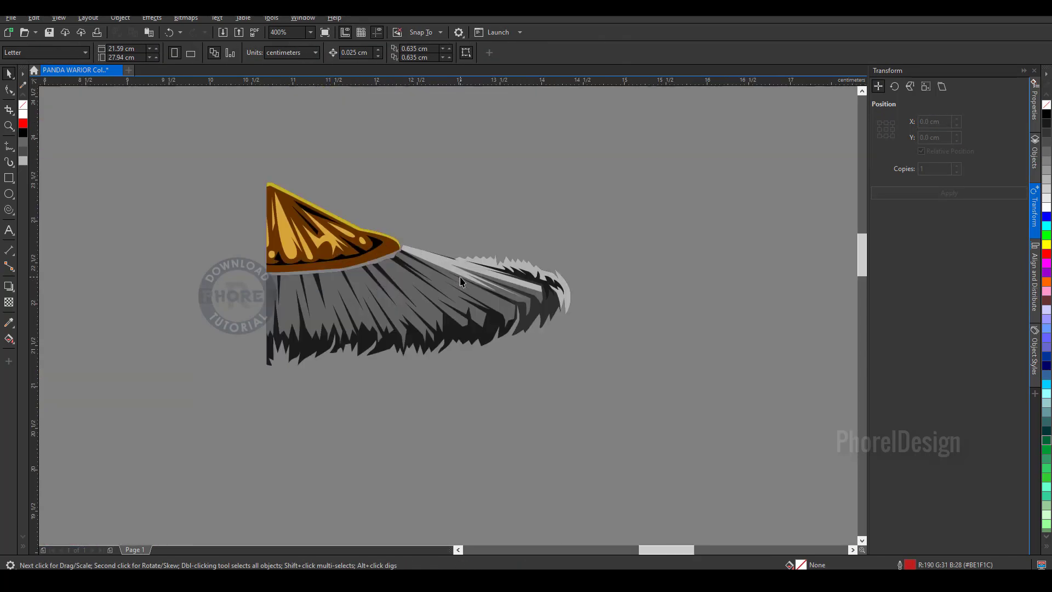
key(F6)
drag(177, 237, 633, 393)
shift+click(279, 235)
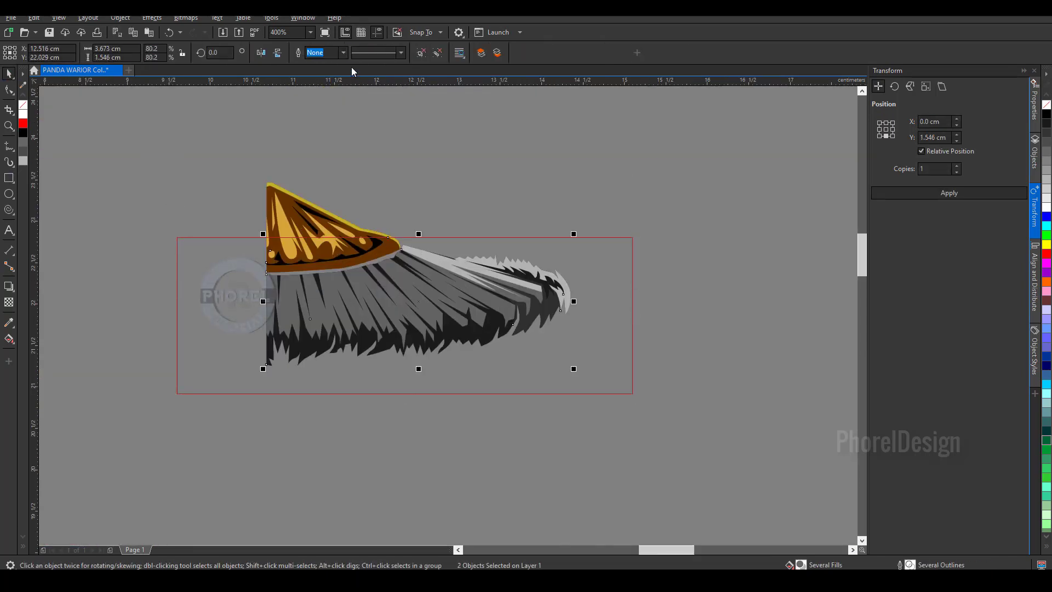
scroll(291, 202, down, 3)
click(9, 125)
key(shift+F4)
key(space)
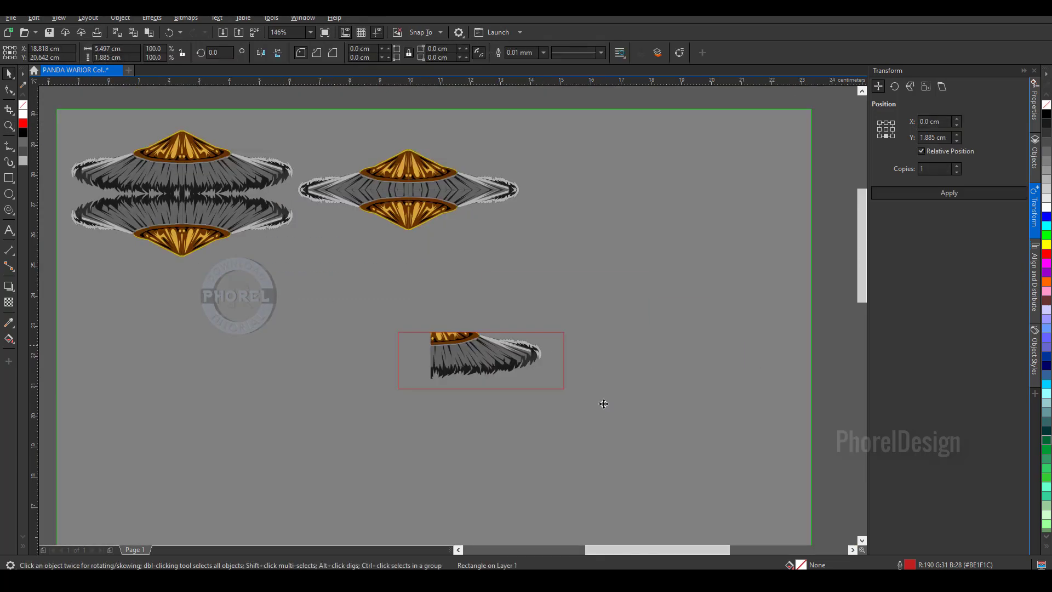
- Mirror the trimmed half horizontally and vertically, then move the ornament to the page's top right
click(885, 137)
click(901, 192)
shift+click(410, 351)
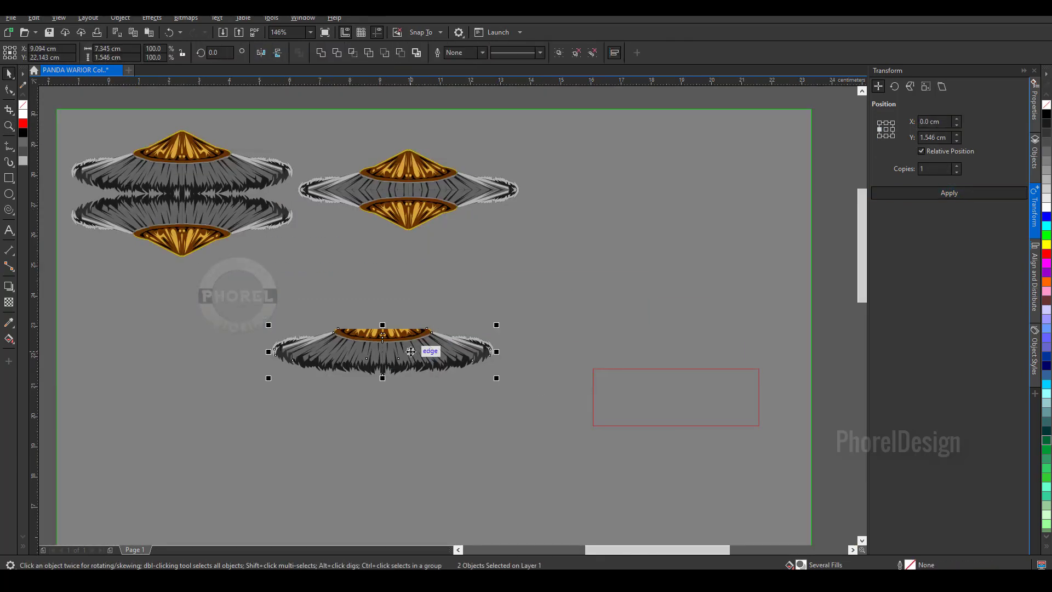
click(906, 193)
click(278, 53)
drag(403, 355, 679, 221)
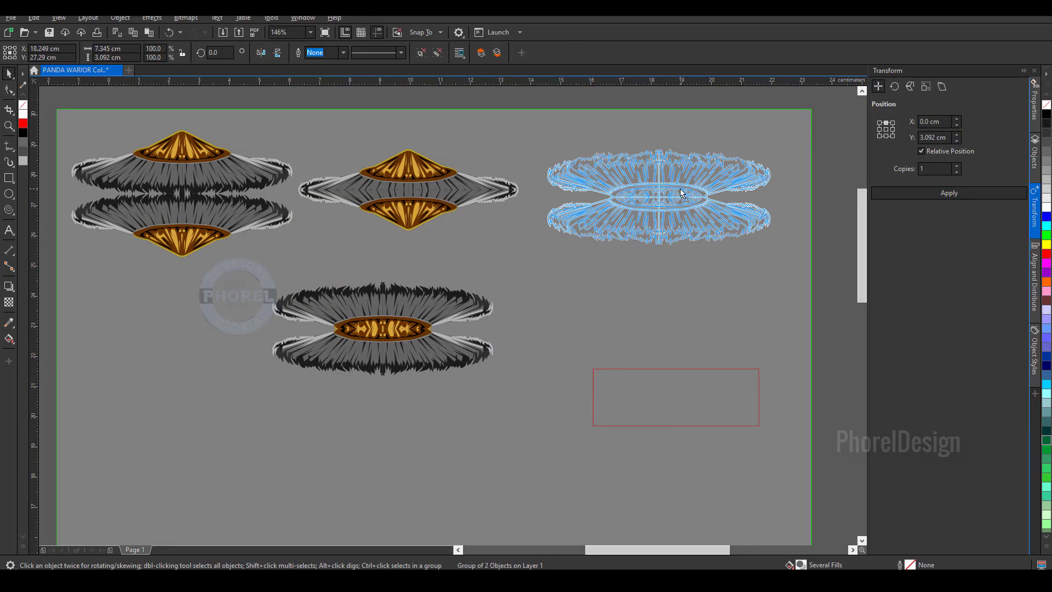
click(814, 261)
- Check the row of ornaments and zoom out to see both pandas and the page
scroll(433, 312, up, 1)
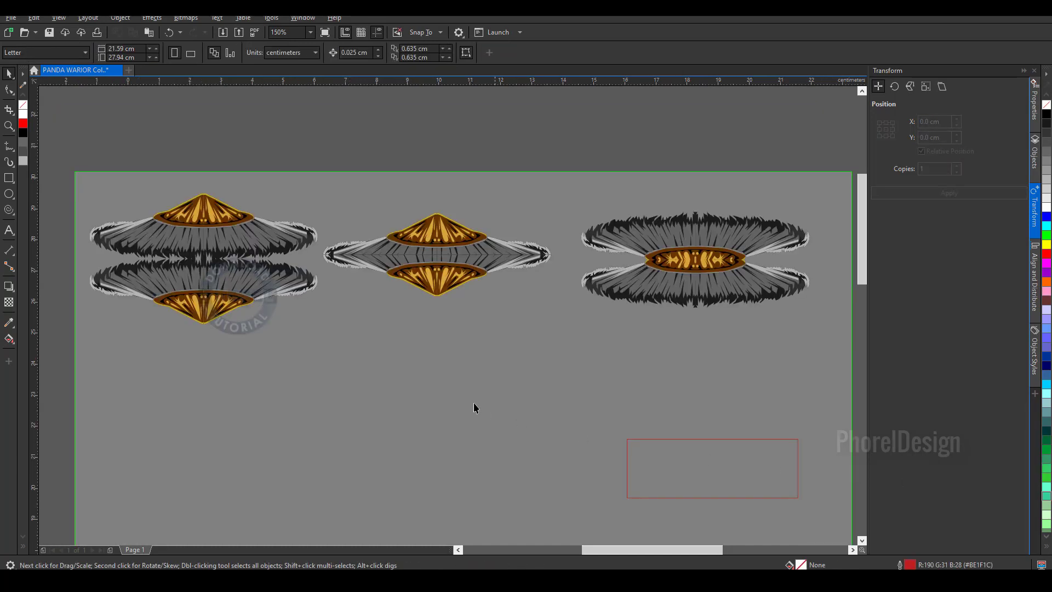
click(317, 248)
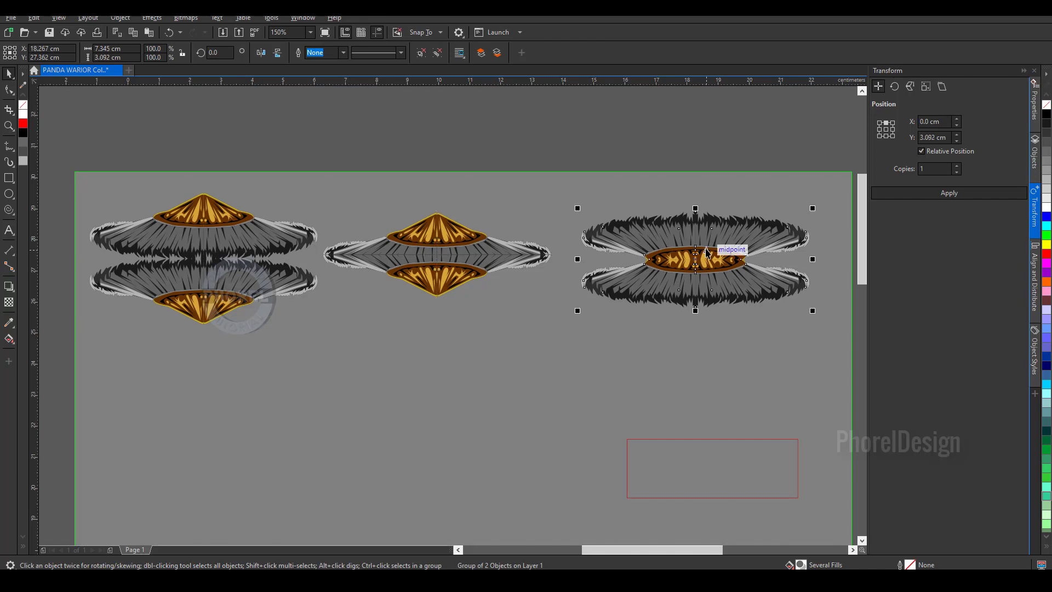
click(488, 364)
key(F4)
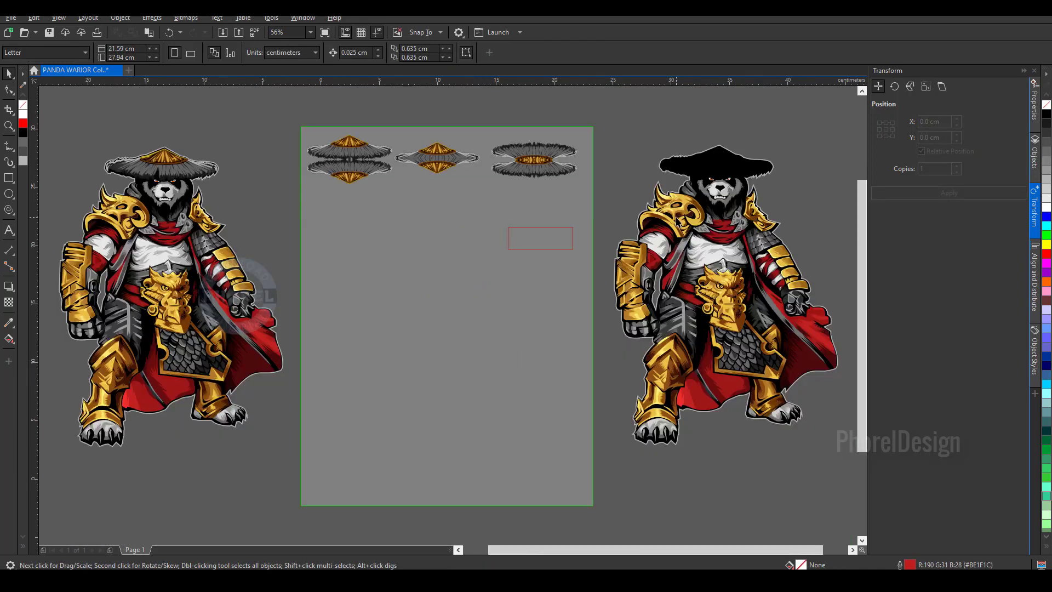
- Rotate the gold shoulder armor about 38°, duplicate it, and move it to the page's left side
click(677, 221)
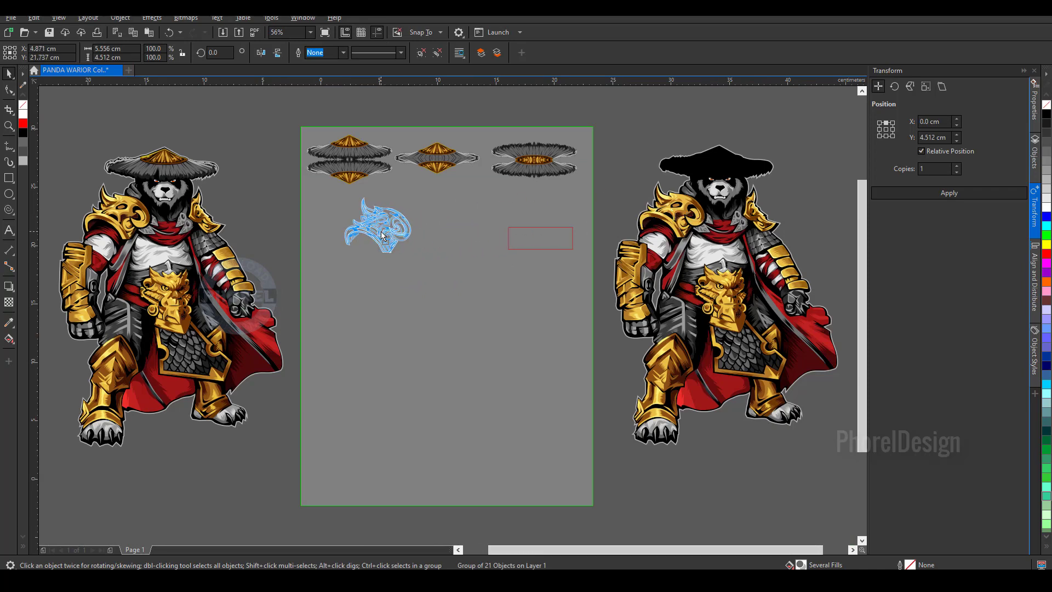
click(412, 226)
scroll(416, 213, up, 2)
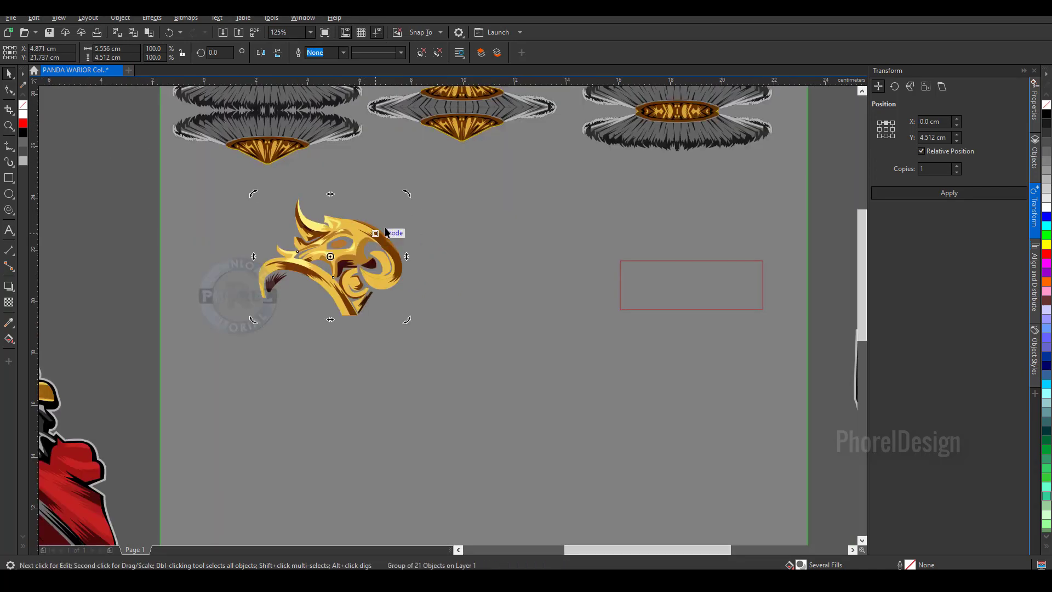
mouse_move(409, 191)
mouse_down()
mouse_move(374, 154)
mouse_move(377, 138)
mouse_up()
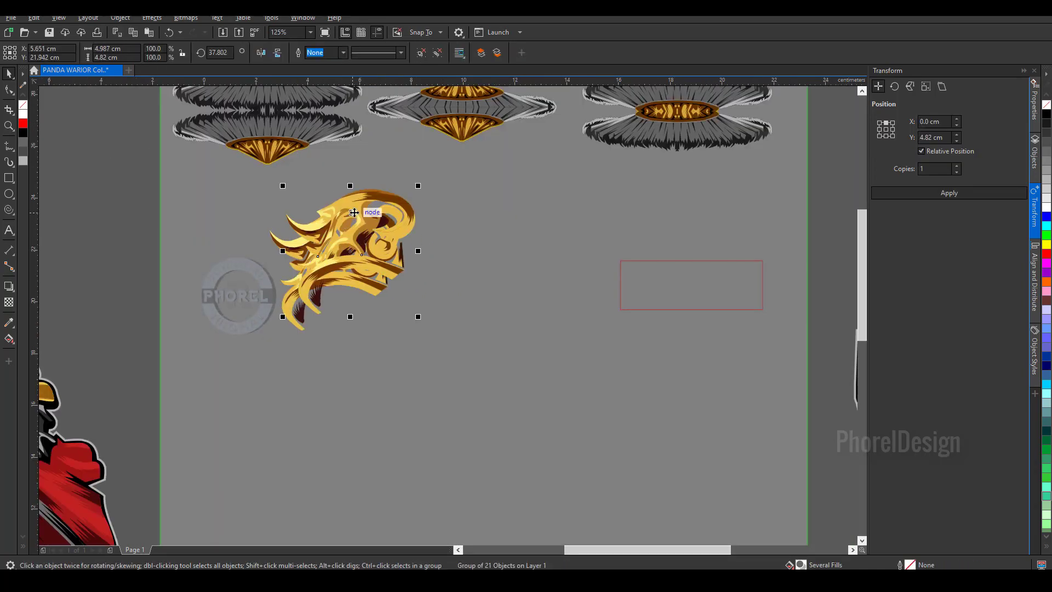
key(ctrl+d)
drag(344, 259, 290, 255)
- Trim the armor at the rectangle's edge and mirror it into a symmetric gold ornament
mouse_move(670, 294)
mouse_down()
mouse_move(375, 226)
mouse_move(402, 324)
mouse_up()
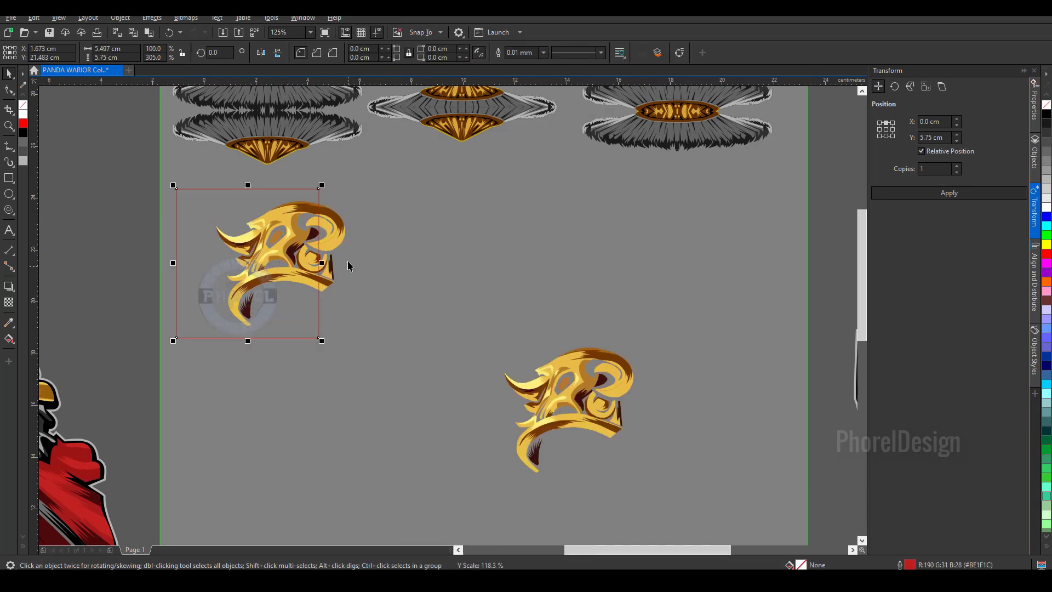
drag(287, 305, 391, 306)
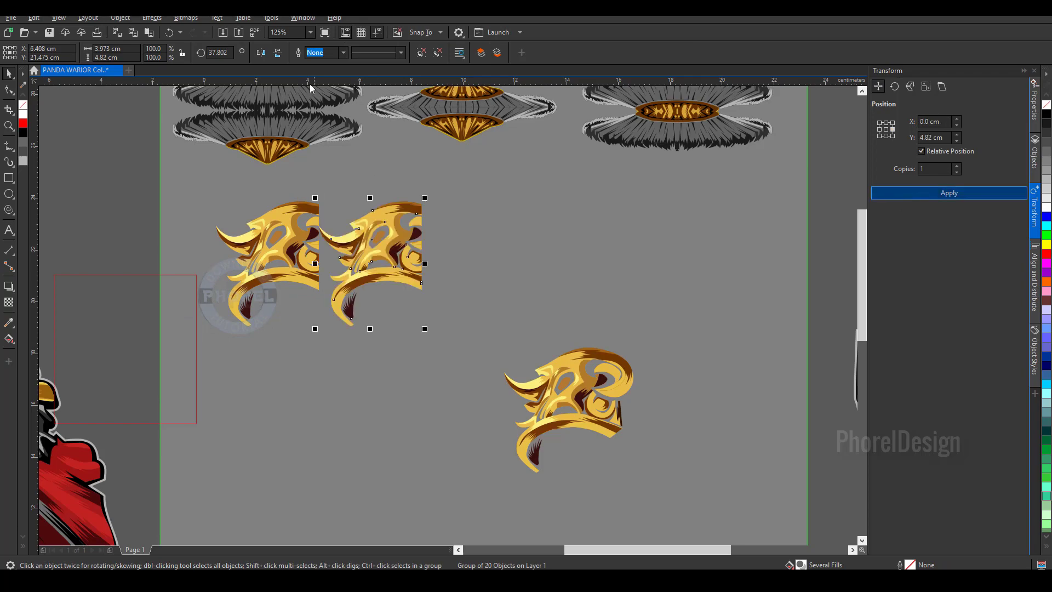
click(261, 52)
shift+click(269, 274)
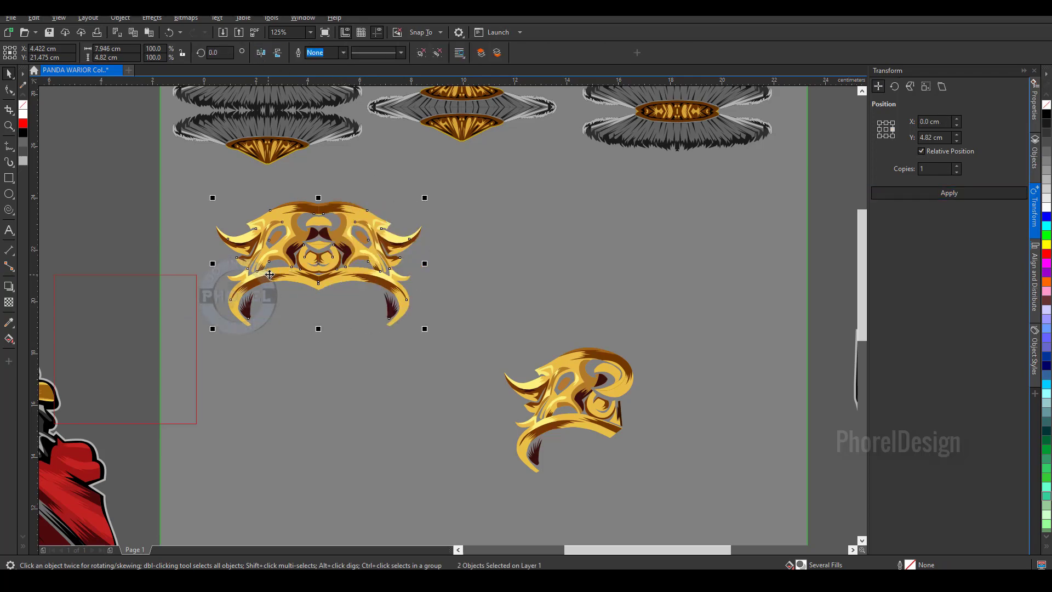
mouse_move(351, 275)
mouse_down()
mouse_move(294, 250)
mouse_move(305, 256)
mouse_up()
- Rotate the spare armor copy, clip it with the red rectangle, mirror, group, and move it beside the first
drag(575, 358, 478, 311)
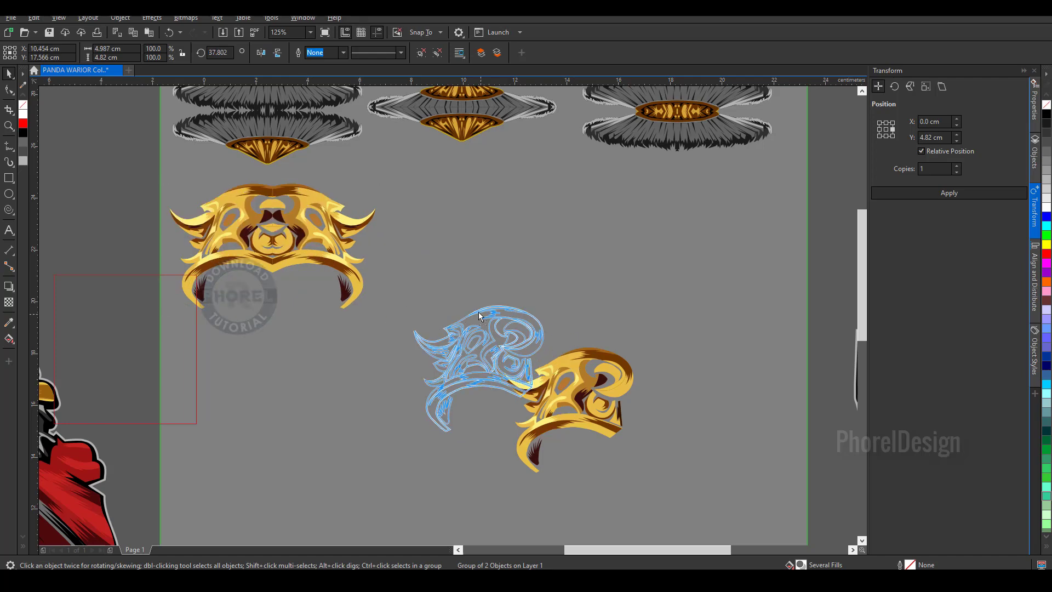
click(478, 311)
drag(540, 297, 564, 372)
drag(139, 377, 422, 377)
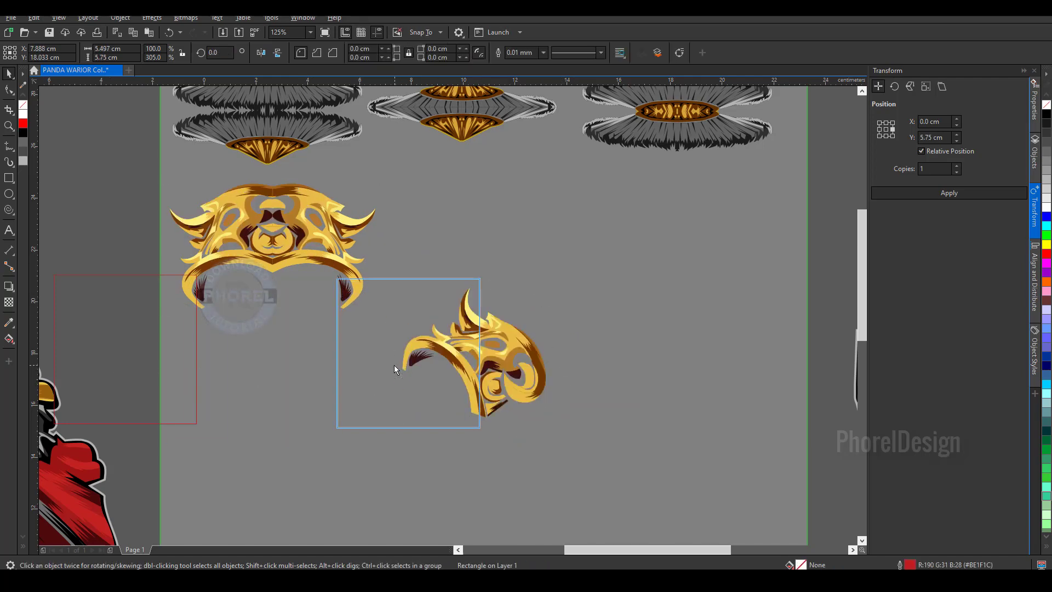
scroll(422, 377, up, 3)
shift+click(503, 432)
scroll(503, 432, down, 2)
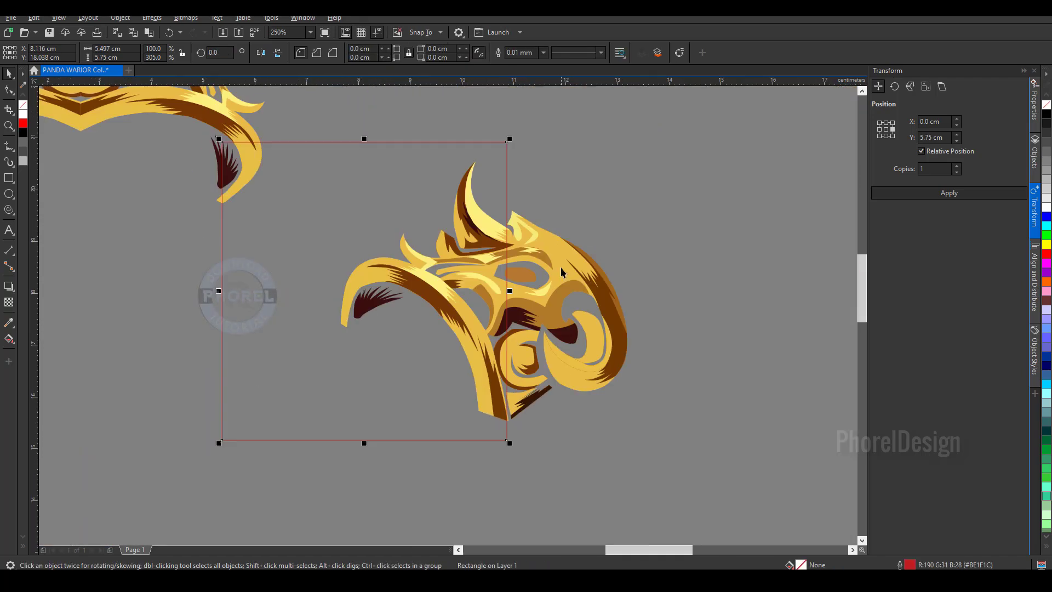
scroll(548, 254, down, 2)
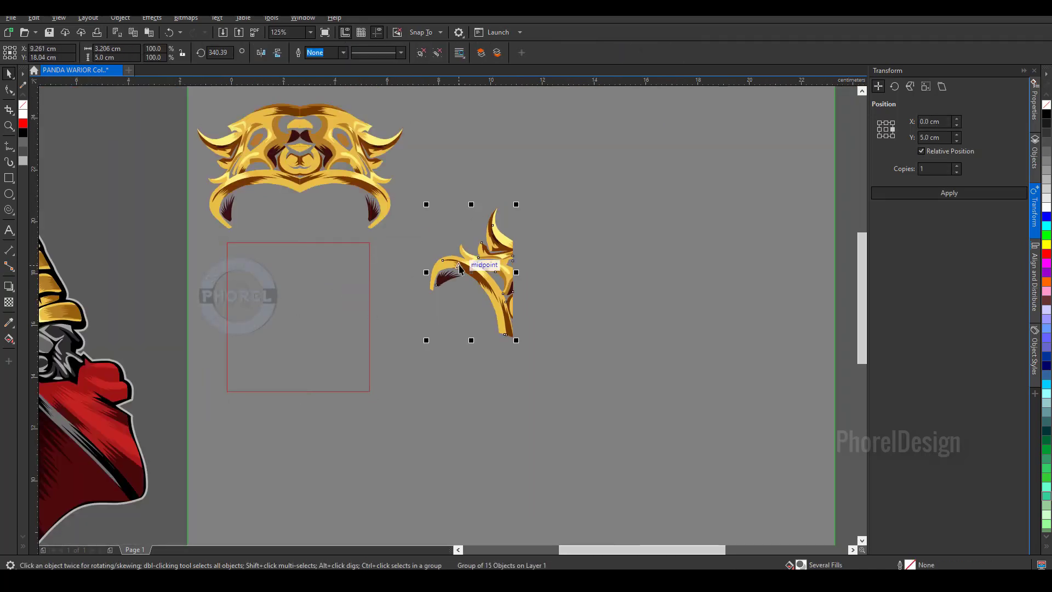
click(261, 52)
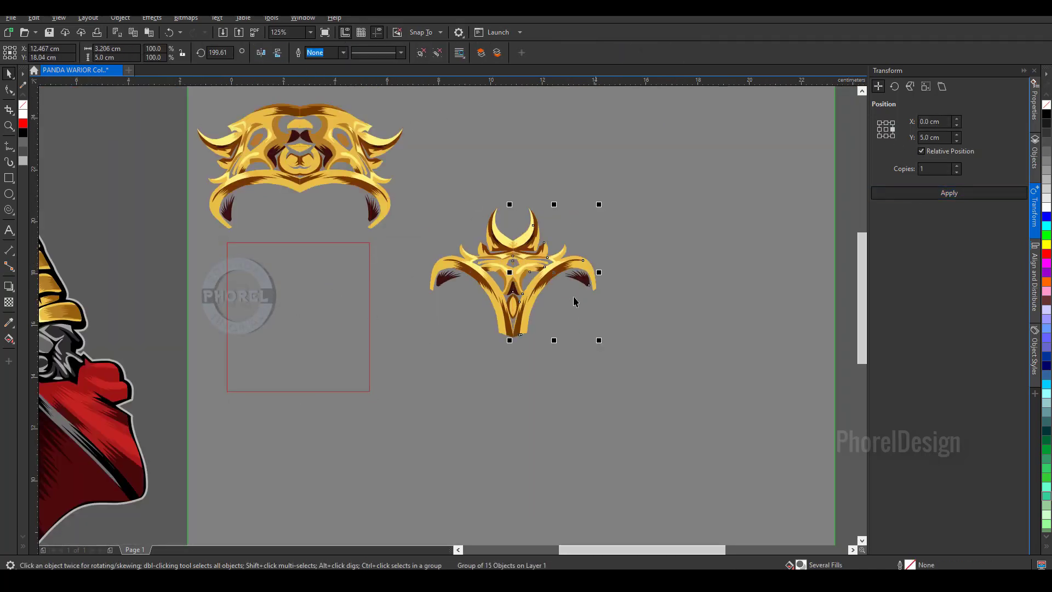
key(ctrl+g)
drag(505, 317, 505, 208)
- Place a copy of the second gold ornament to its right and rotate it 90 degrees
scroll(470, 281, up, 1)
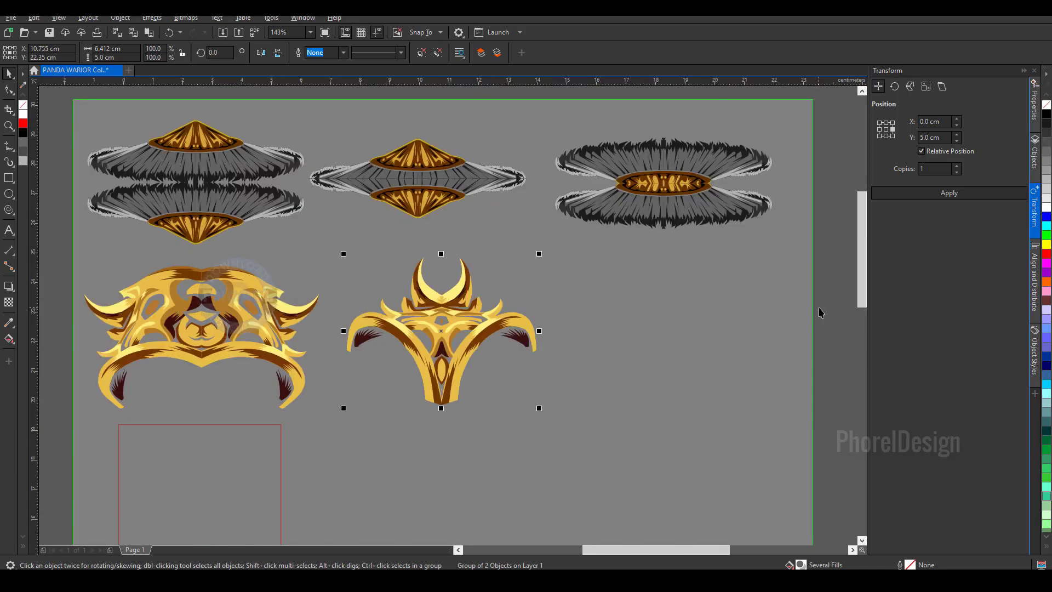
key(Escape)
click(483, 340)
drag(483, 341, 654, 367)
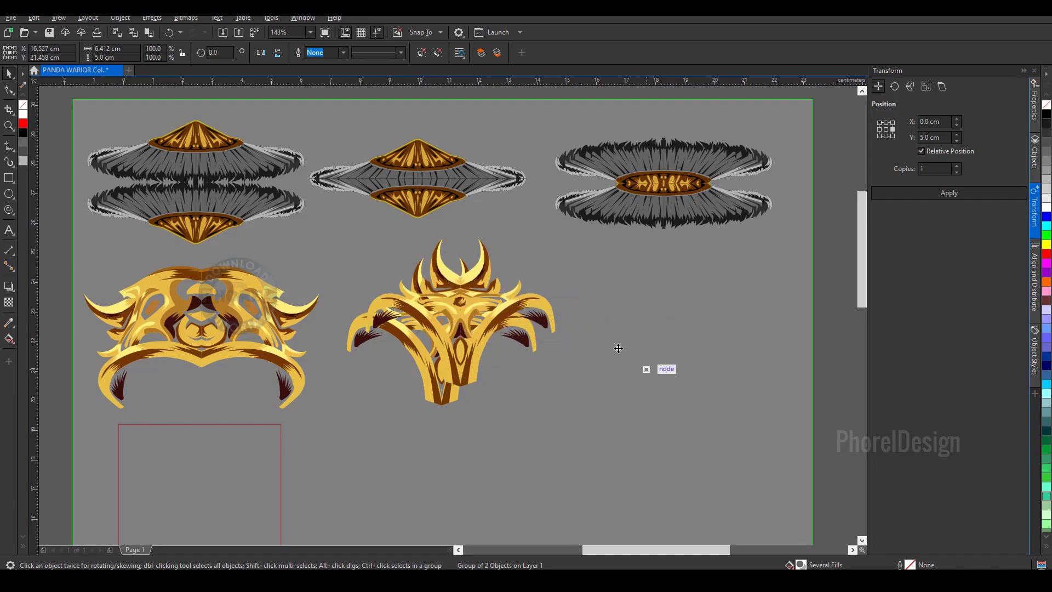
text(90)
key(Return)
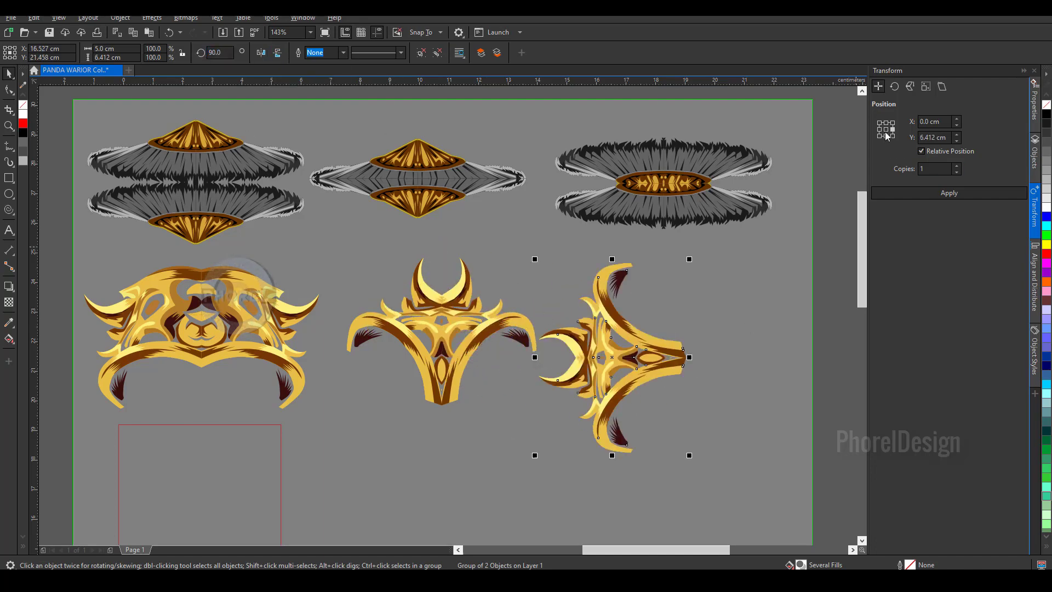
- Mirror a copy of the rotated piece, group the halves, and shrink the pair to 69% in the row
click(949, 193)
click(261, 52)
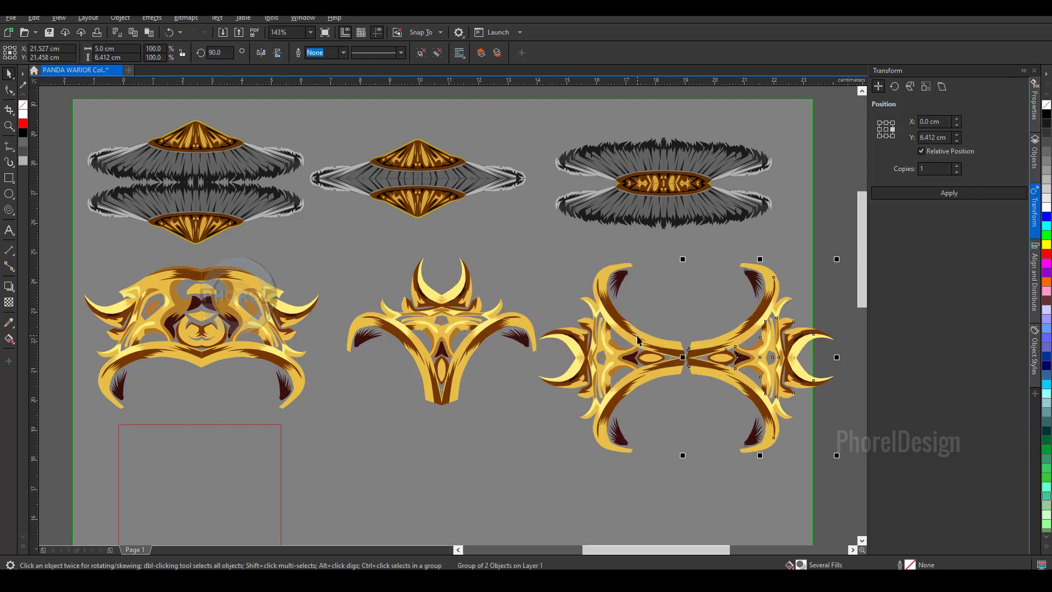
key(ctrl+g)
drag(563, 445, 585, 369)
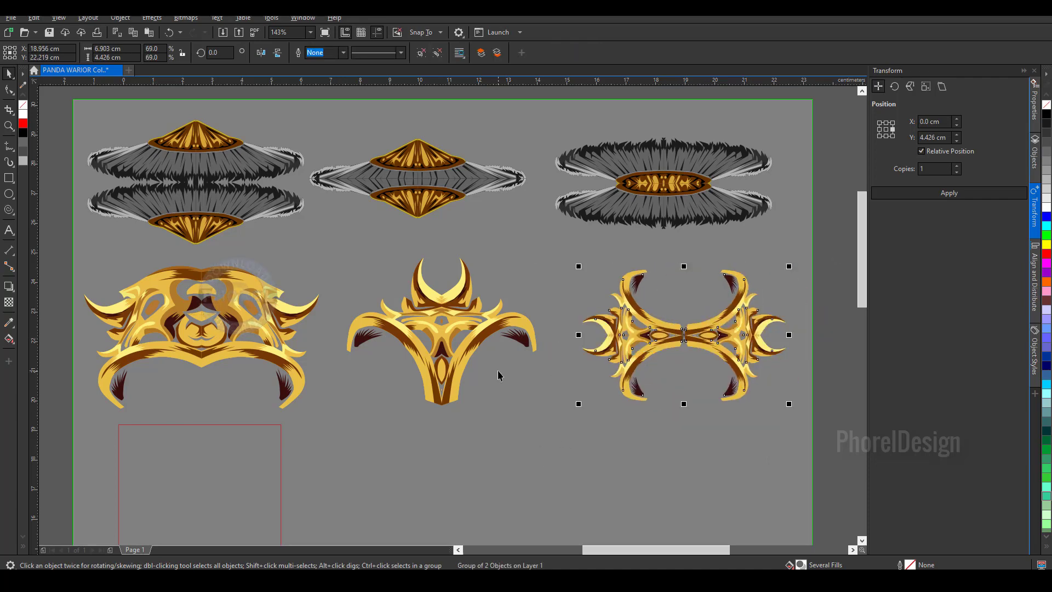
scroll(497, 374, down, 2)
scroll(498, 375, down, 2)
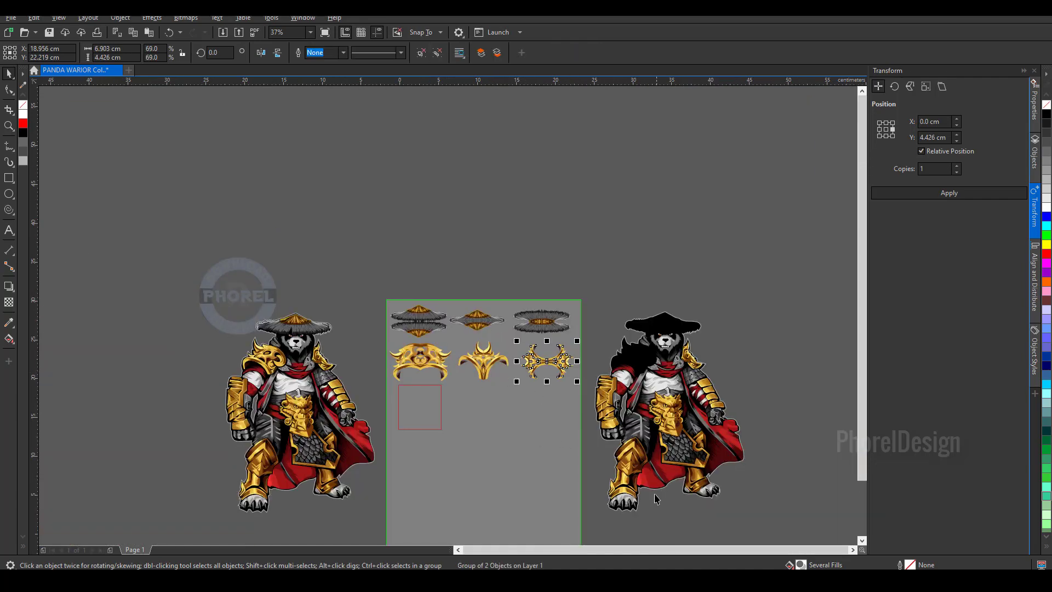
click(745, 465)
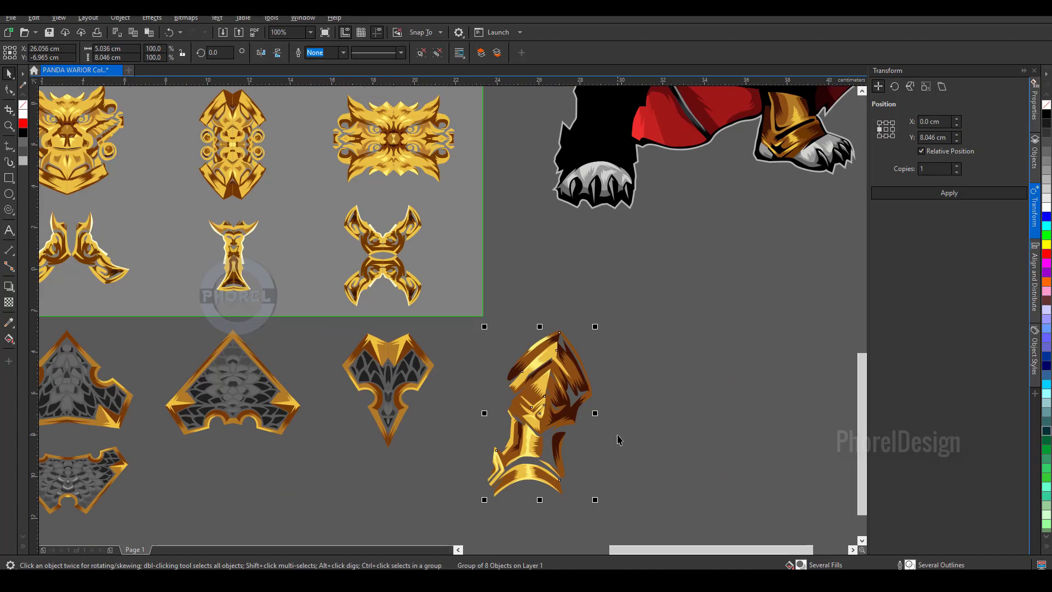
- Duplicate a gold armor piece, lay it sideways, trim it with a rectangle, and add a mirrored copy
drag(859, 310, 864, 395)
key(ctrl+v)
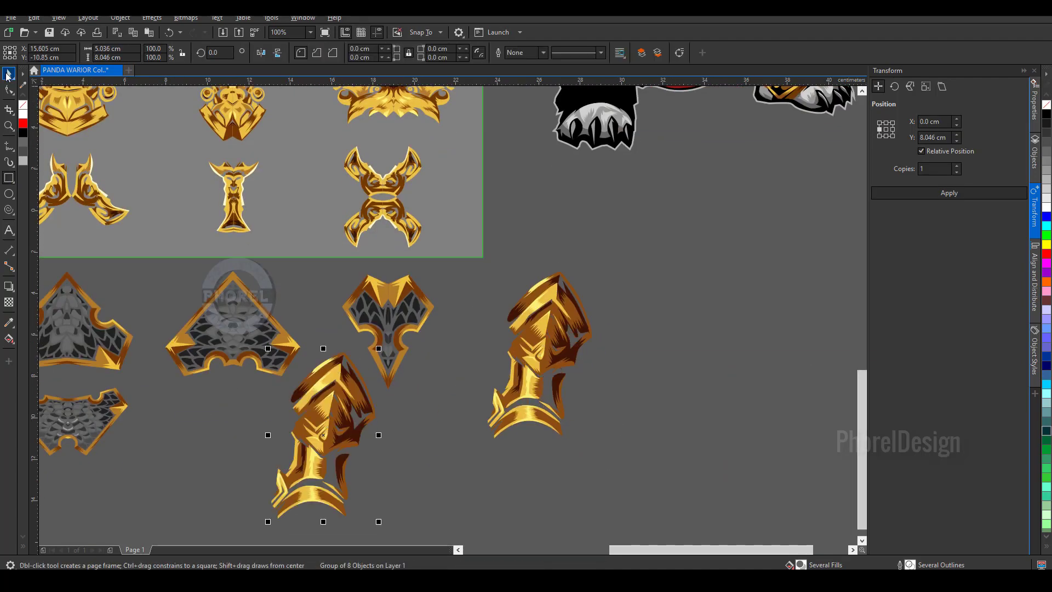
click(326, 433)
click(10, 182)
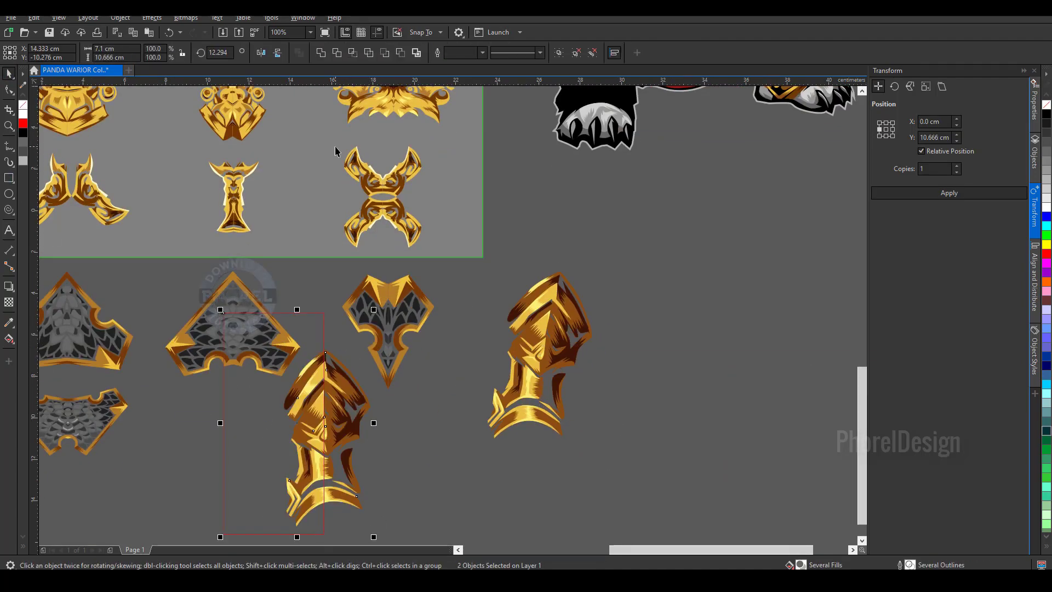
drag(149, 306, 249, 528)
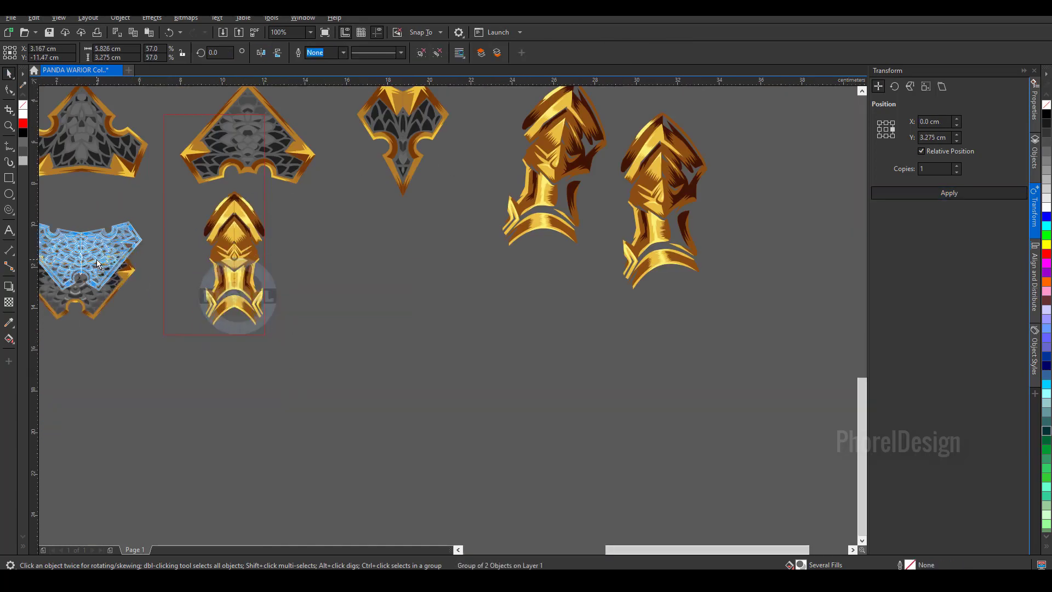
drag(565, 164, 400, 301)
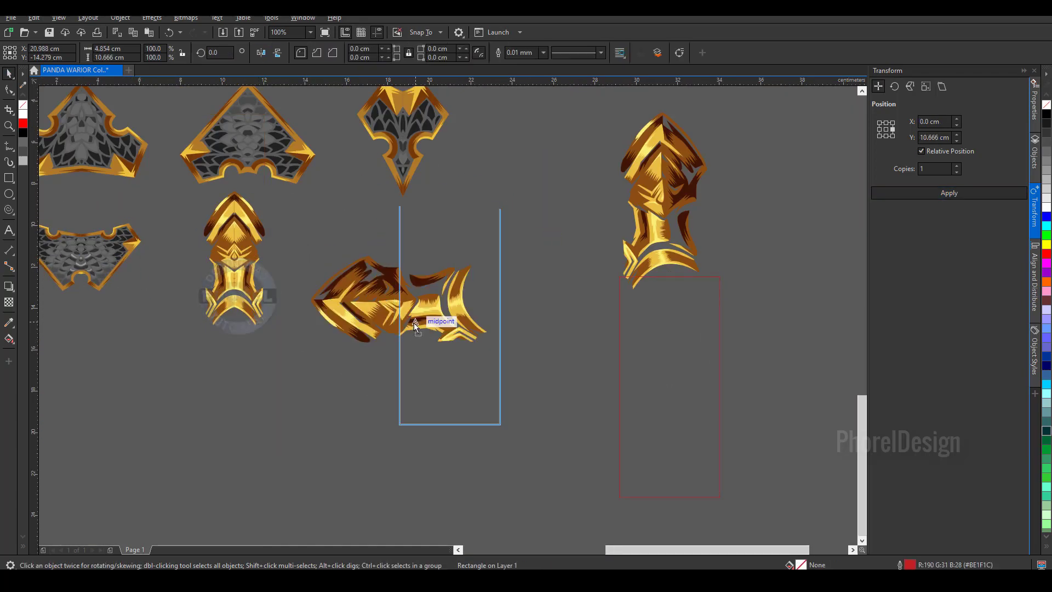
scroll(403, 296, up, 3)
scroll(343, 333, down, 4)
click(432, 328)
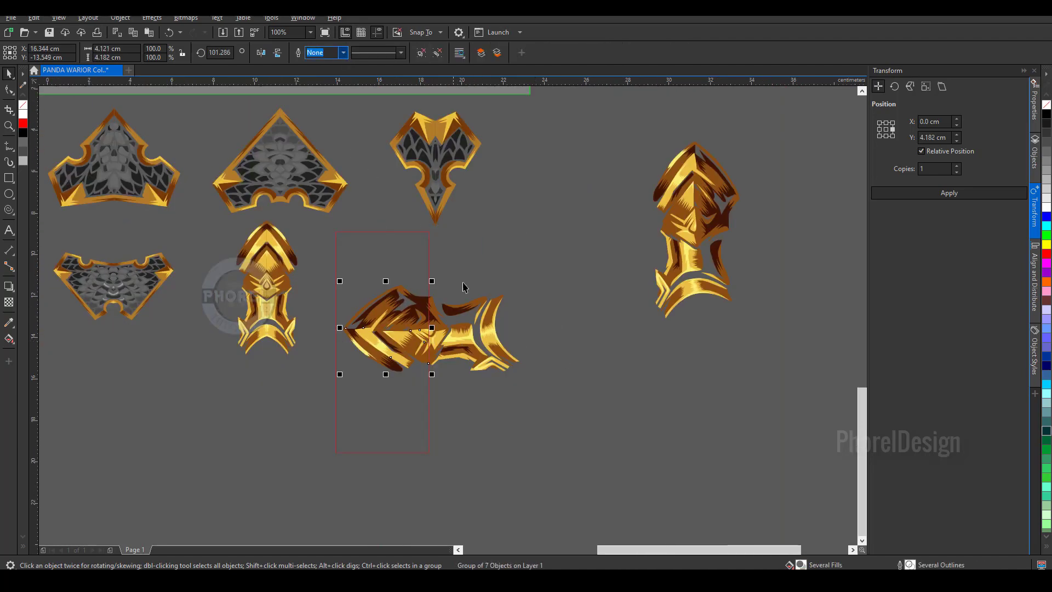
click(948, 193)
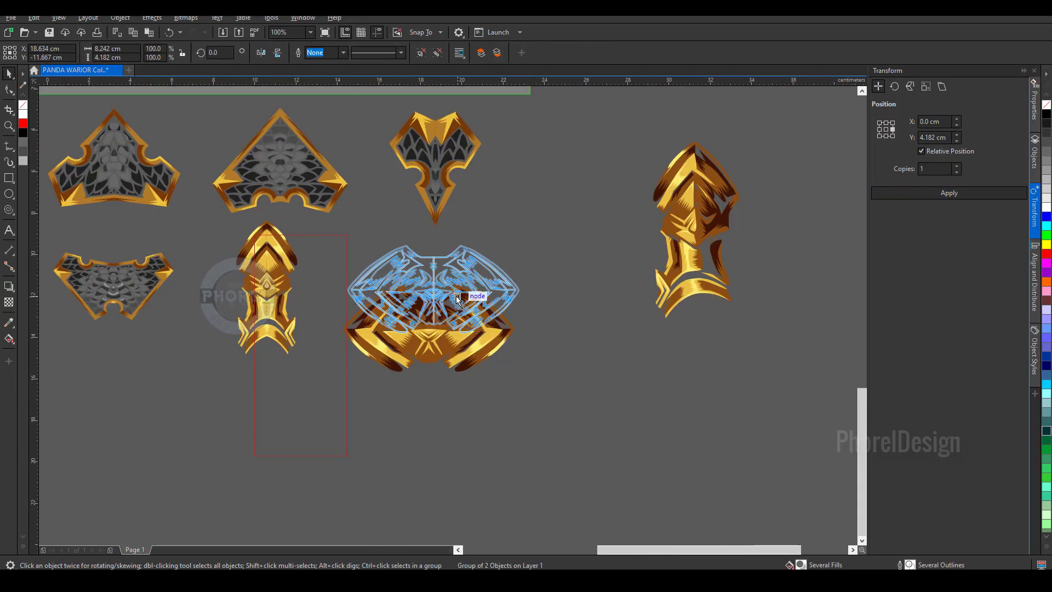
- Rotate the remaining tall armor piece, trim it with the red rectangle, mirror, join, and turn it upright
click(433, 290)
drag(696, 164, 619, 273)
mouse_move(664, 248)
mouse_down()
mouse_move(710, 384)
mouse_move(716, 353)
mouse_up()
drag(310, 378, 600, 368)
shift+click(604, 302)
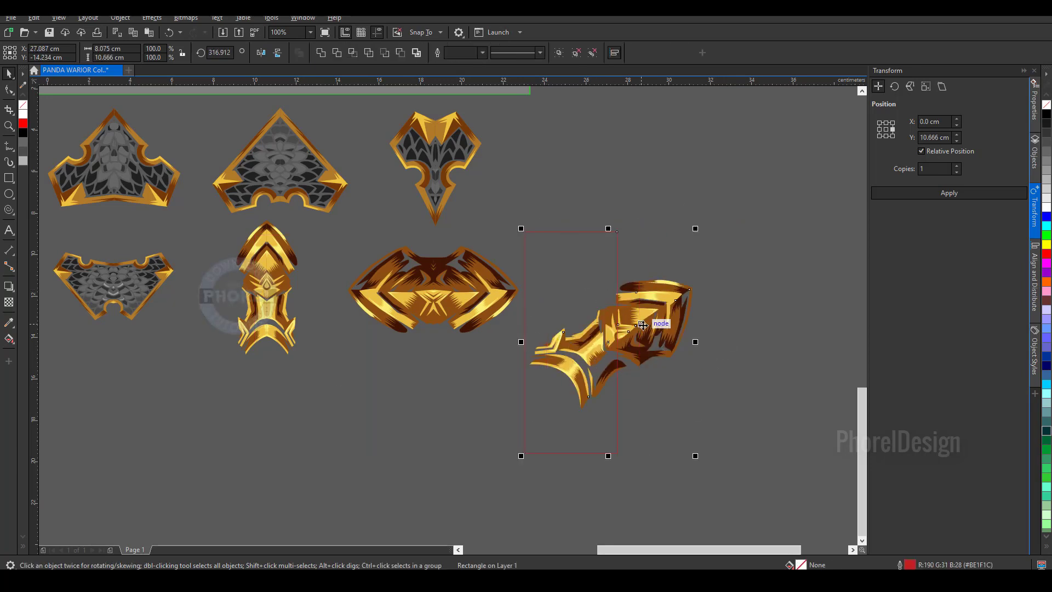
click(948, 193)
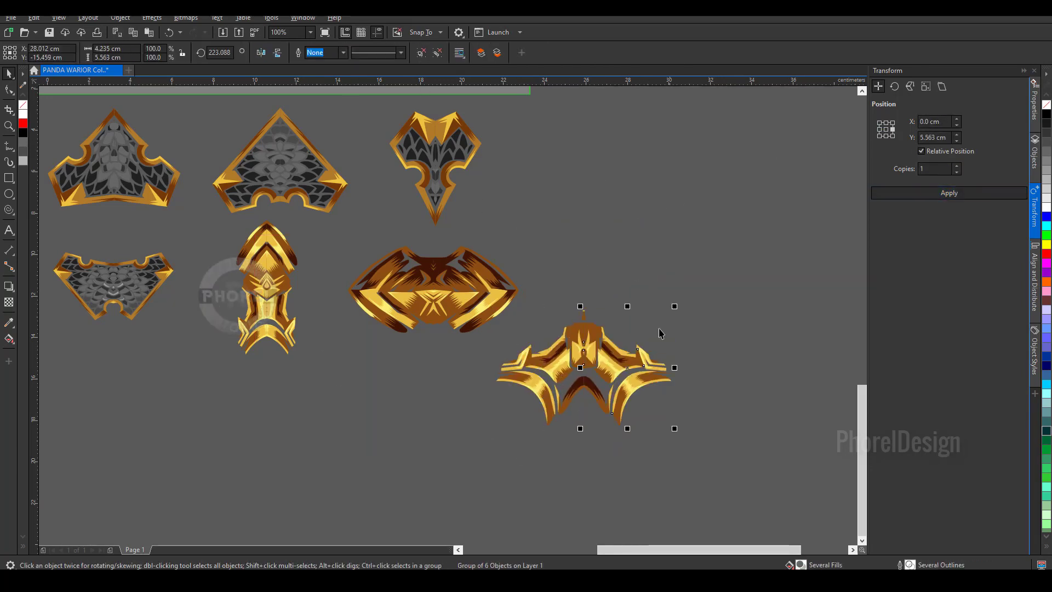
click(586, 367)
drag(675, 430, 615, 379)
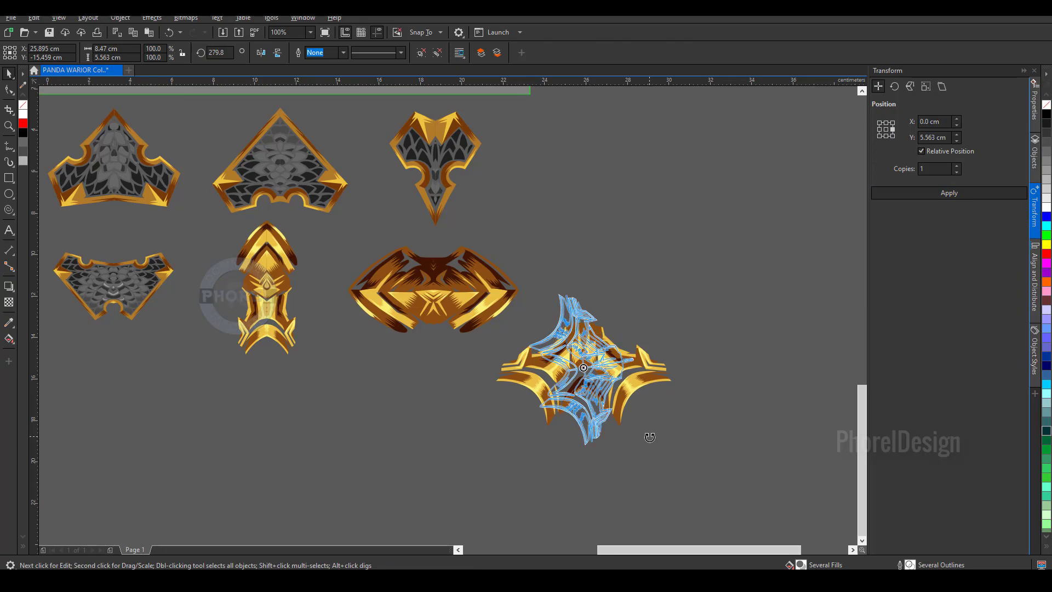
- Duplicate the upright armor ornament, trim the copy to half with a rectangle, and mirror it
click(602, 372)
click(949, 193)
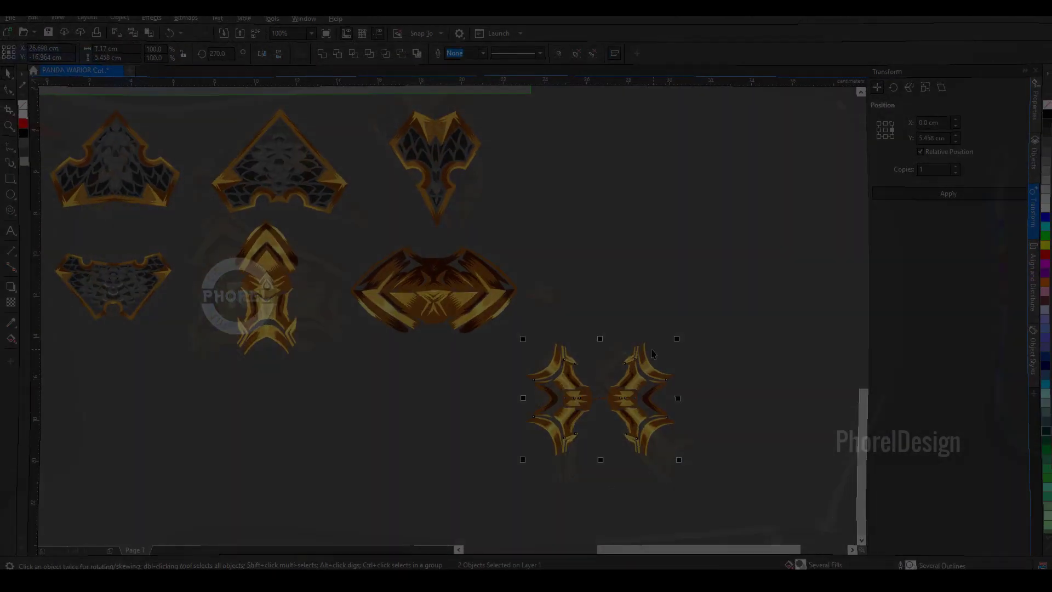
key(F6)
drag(552, 327, 491, 498)
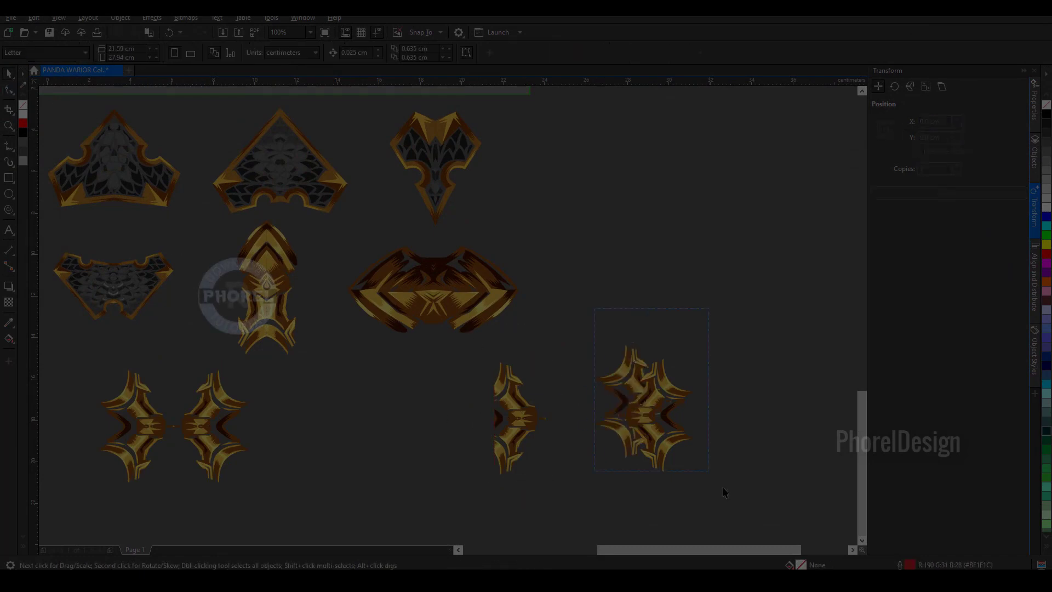
click(261, 52)
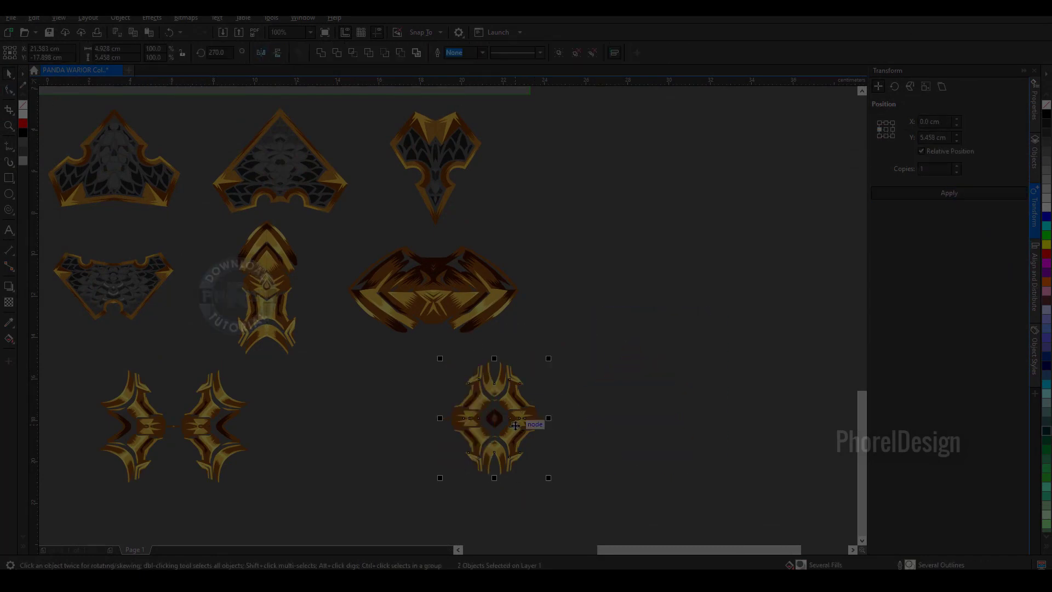
- Move the mirrored ornament left into the bottom row, enlarge it, and zoom to all objects
drag(516, 421, 377, 428)
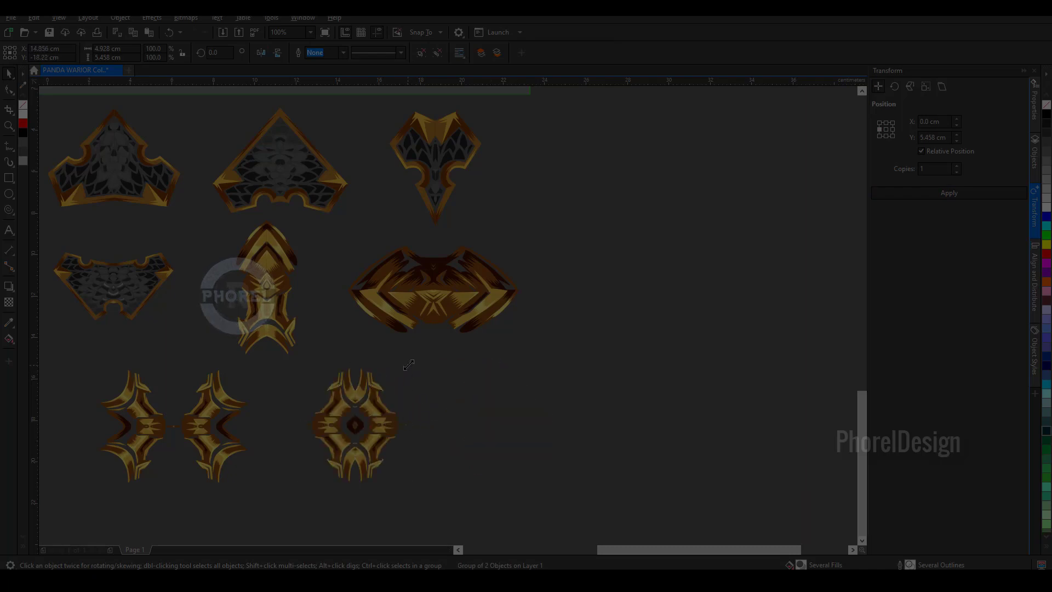
drag(409, 364, 422, 350)
click(482, 402)
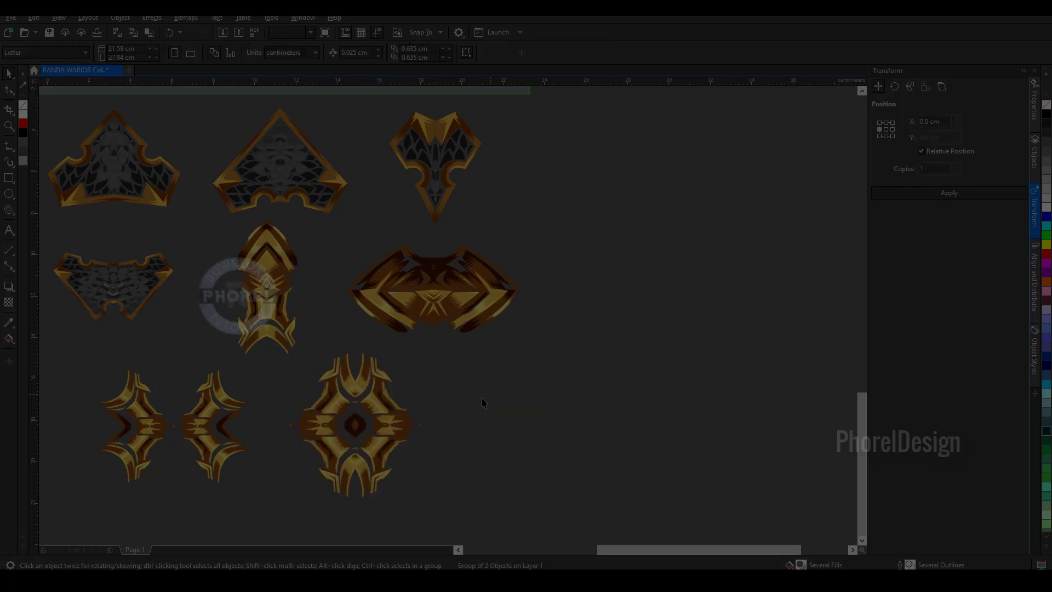
key(F4)
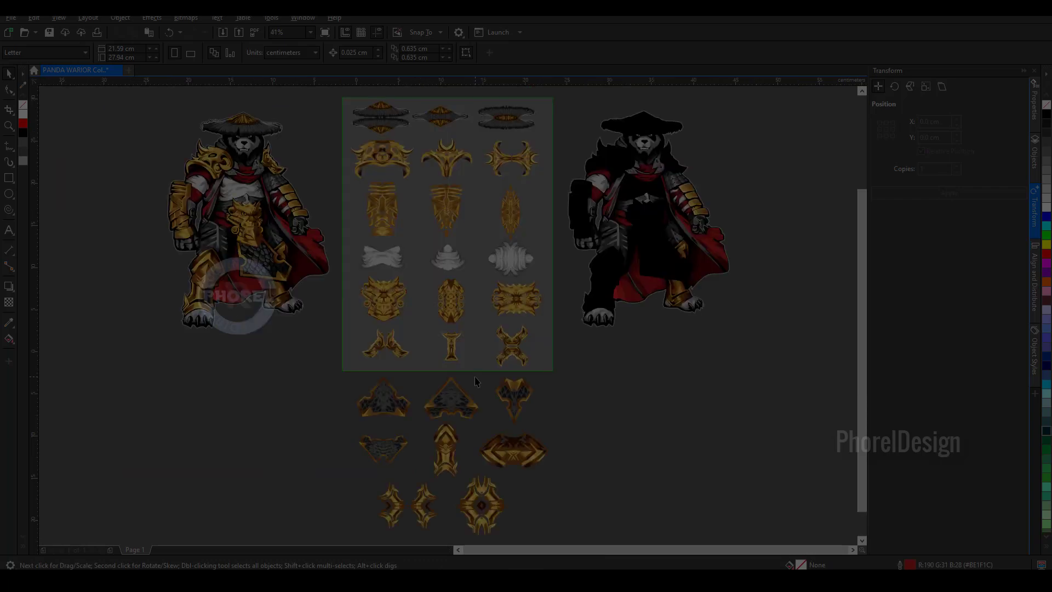